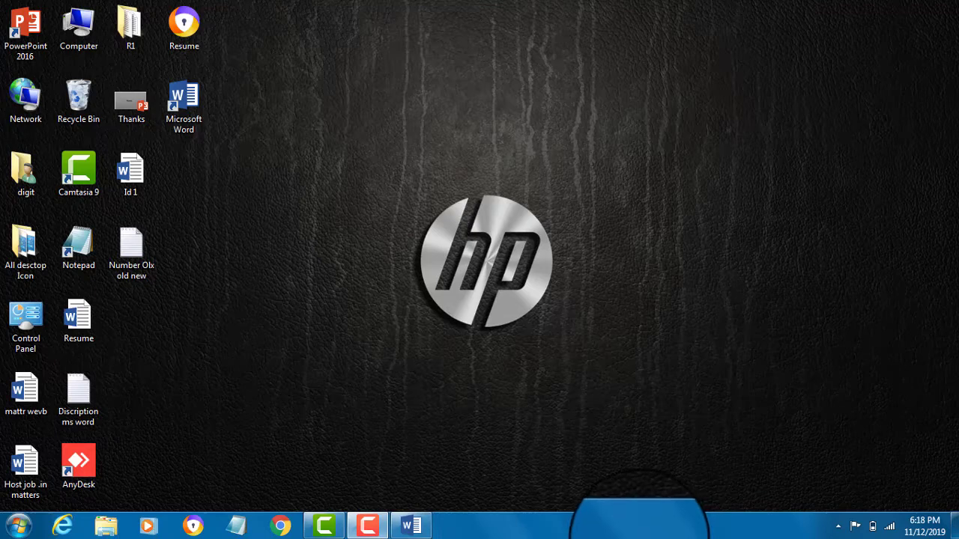
- Copy Document1's three intro lines into Document2, then add sample paragraphs with =rand()
{"action": "left_click", "coordinate": [426, 531]}
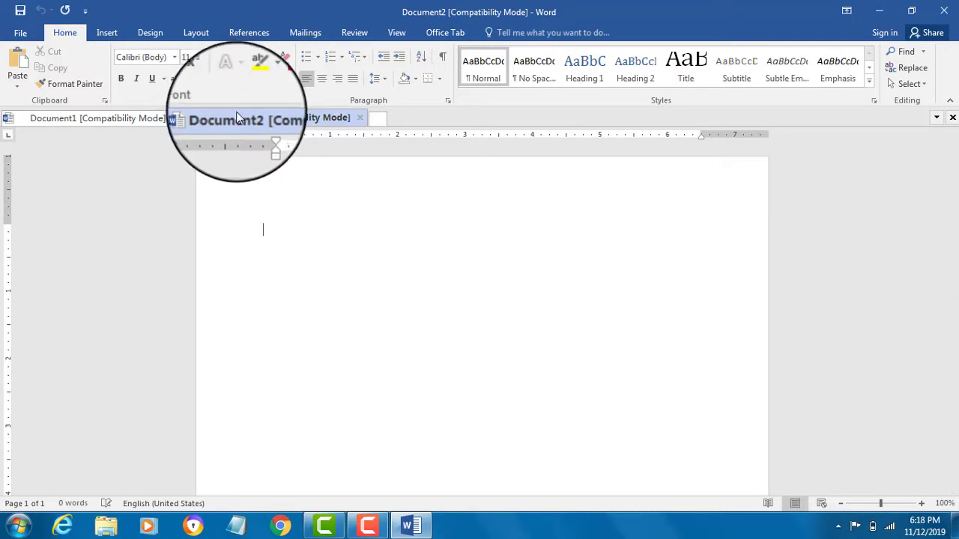
{"action": "left_click", "coordinate": [131, 120]}
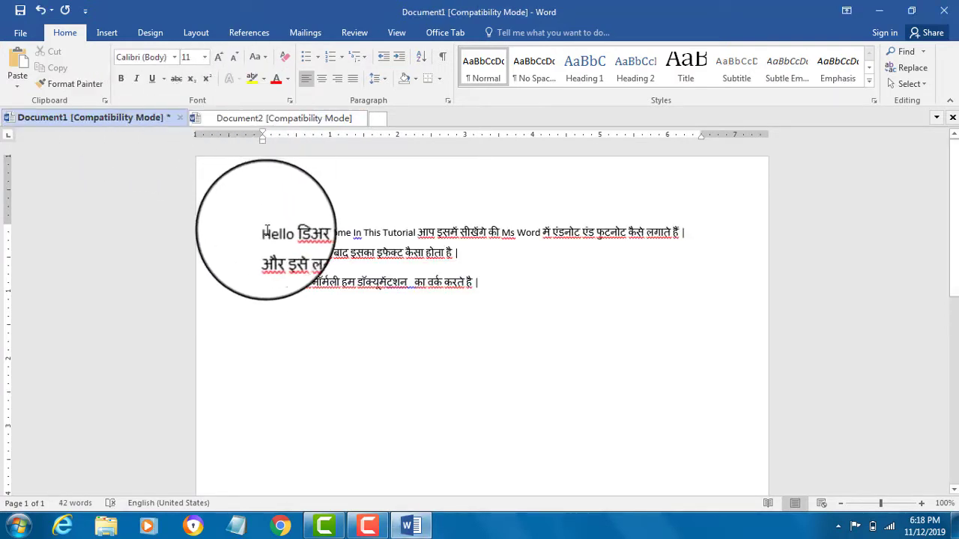
{"action": "left_click_drag", "start_coordinate": [265, 233], "coordinate": [525, 304]}
{"action": "key", "text": "ctrl+c"}
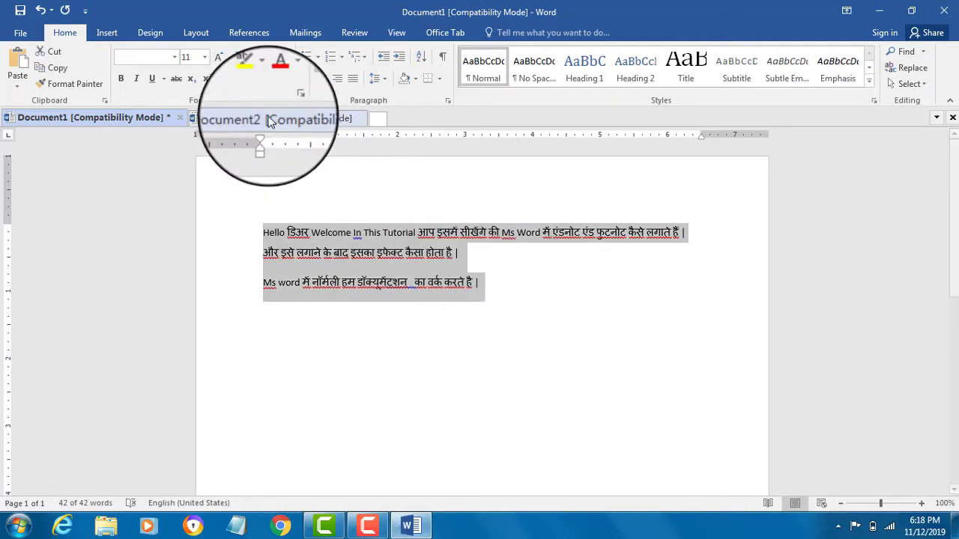
{"action": "left_click", "coordinate": [289, 118]}
{"action": "key", "text": "ctrl+v"}
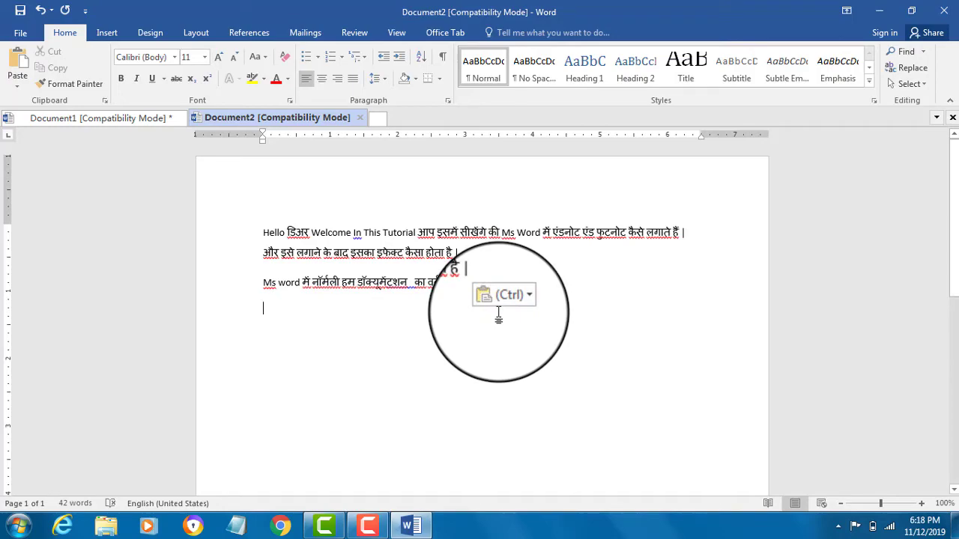
{"action": "type", "text": "=rand()"}
{"action": "key", "text": "Return"}
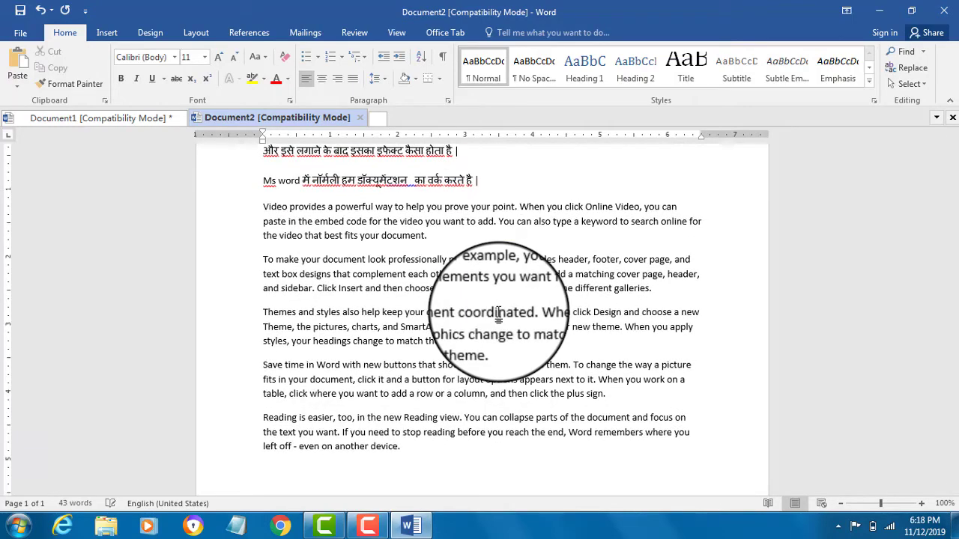
{"action": "scroll", "coordinate": [499, 315], "scroll_direction": "up", "scroll_amount": 2}
{"action": "scroll", "coordinate": [516, 314], "scroll_direction": "down", "scroll_amount": 1}
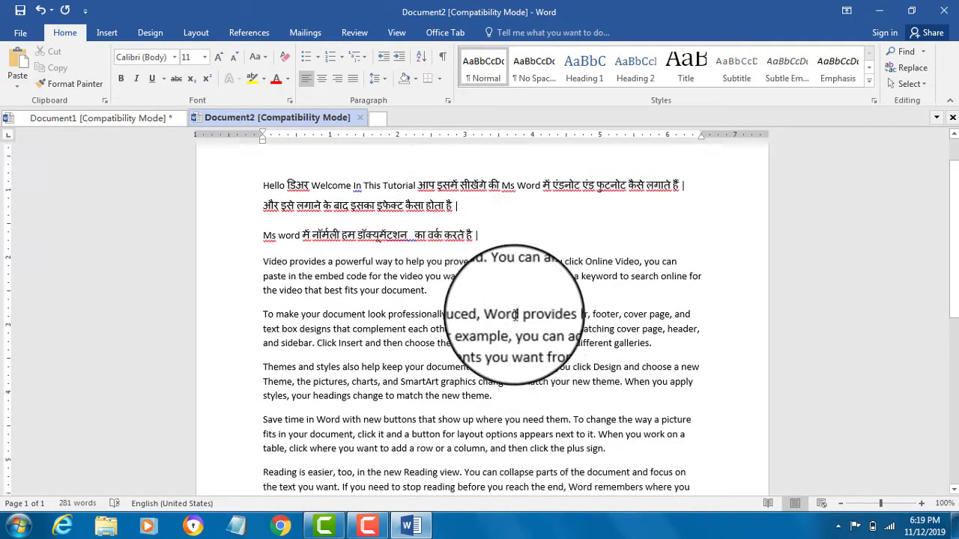
{"action": "scroll", "coordinate": [516, 315], "scroll_direction": "down", "scroll_amount": 3}
{"action": "scroll", "coordinate": [533, 376], "scroll_direction": "up", "scroll_amount": 3}
{"action": "scroll", "coordinate": [514, 428], "scroll_direction": "down", "scroll_amount": 3}
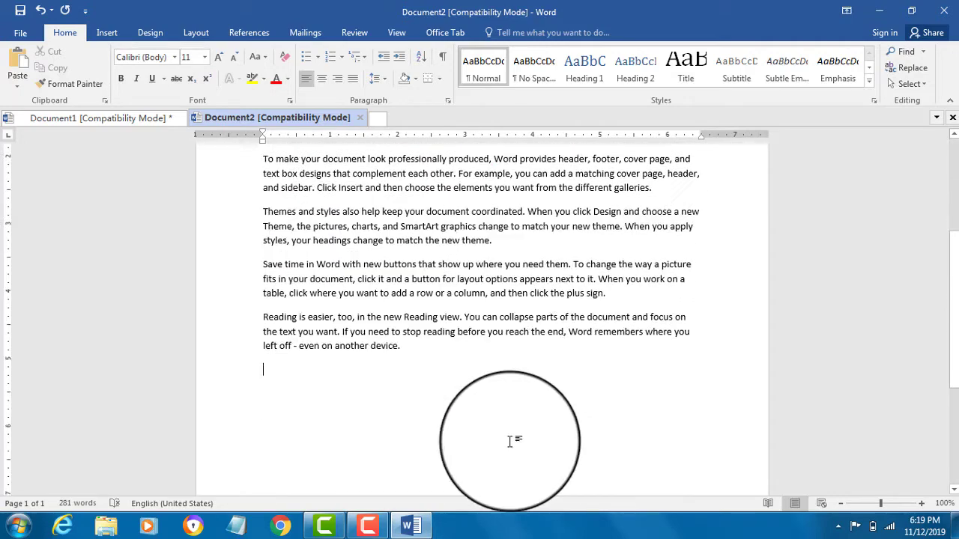
{"action": "scroll", "coordinate": [510, 442], "scroll_direction": "down", "scroll_amount": 3}
{"action": "scroll", "coordinate": [509, 442], "scroll_direction": "up", "scroll_amount": 8}
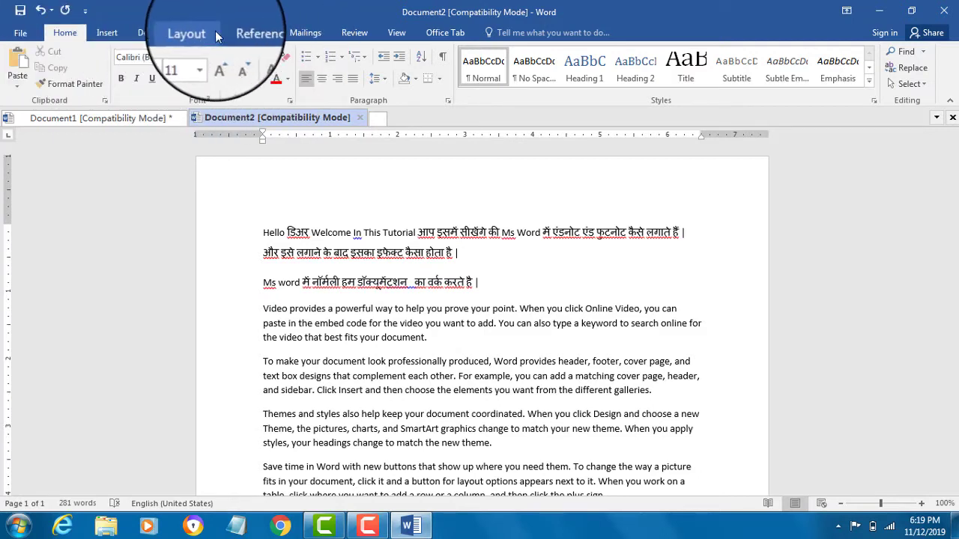
- Show the References ribbon with the footnote and endnote tools for Document2
{"action": "left_click", "coordinate": [249, 34]}
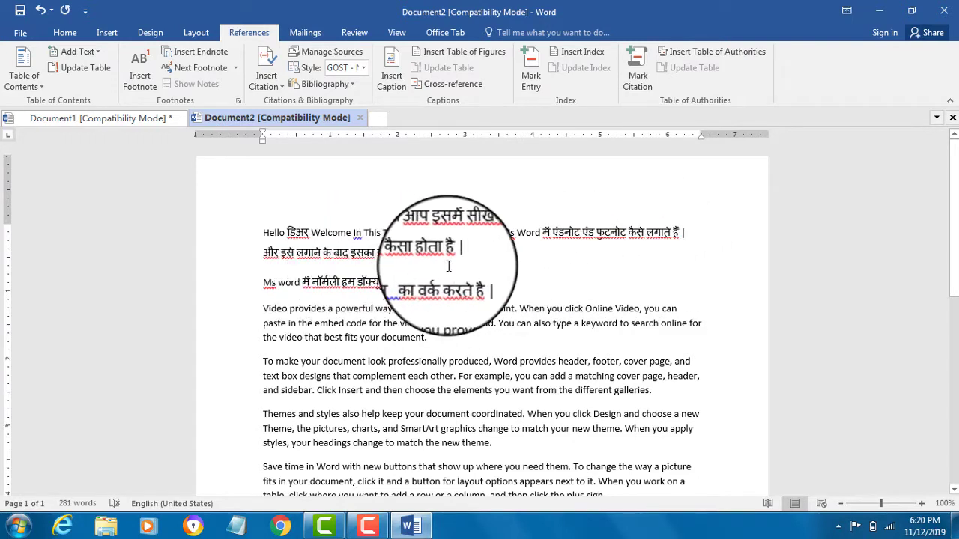
{"action": "scroll", "coordinate": [366, 346], "scroll_direction": "down", "scroll_amount": 5}
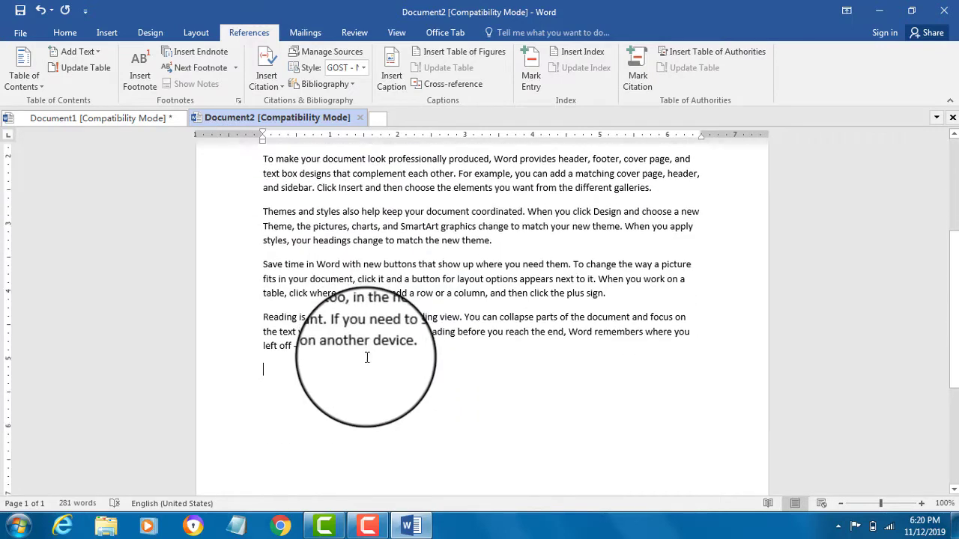
{"action": "scroll", "coordinate": [367, 345], "scroll_direction": "up", "scroll_amount": 5}
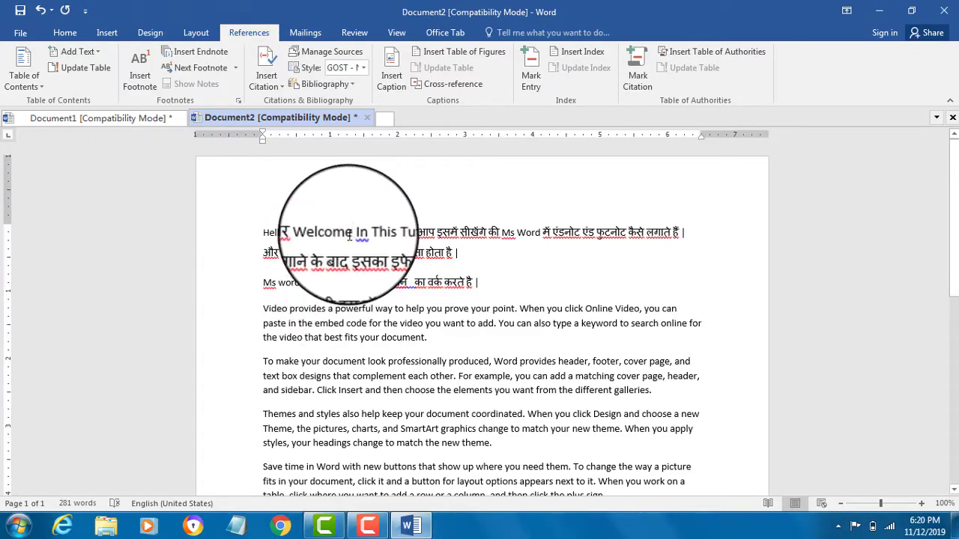
- Insert footnote 1 after 'Welcome' with the note text 'Apka swagat hai is tme'
{"action": "left_click", "coordinate": [142, 69]}
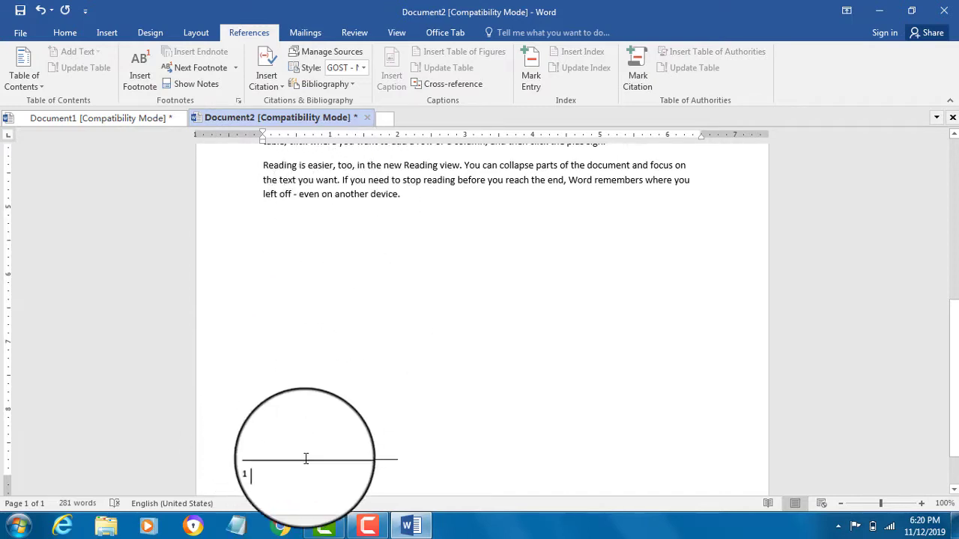
{"action": "left_click", "coordinate": [345, 466]}
{"action": "scroll", "coordinate": [344, 463], "scroll_direction": "down", "scroll_amount": 3}
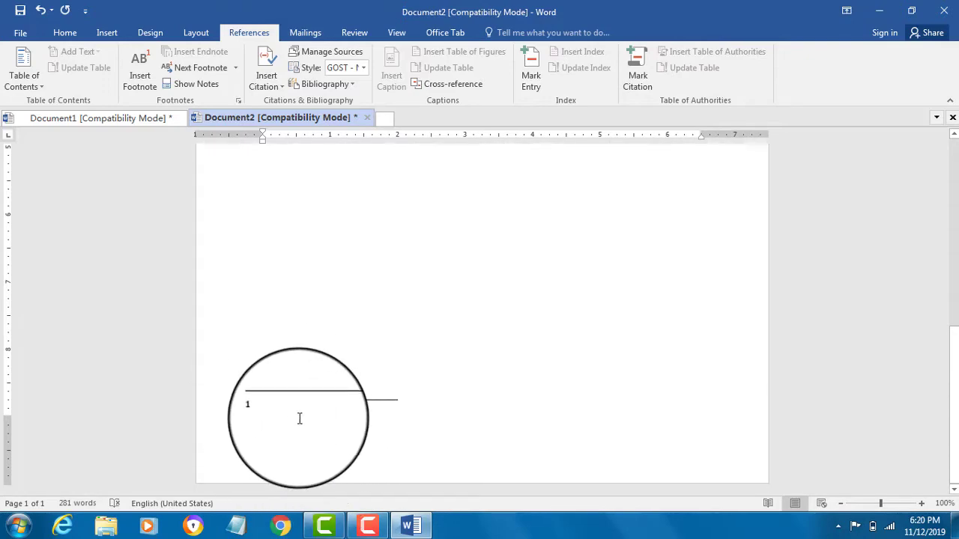
{"action": "scroll", "coordinate": [300, 419], "scroll_direction": "up", "scroll_amount": 2}
{"action": "scroll", "coordinate": [292, 424], "scroll_direction": "up", "scroll_amount": 5}
{"action": "scroll", "coordinate": [281, 427], "scroll_direction": "up", "scroll_amount": 5}
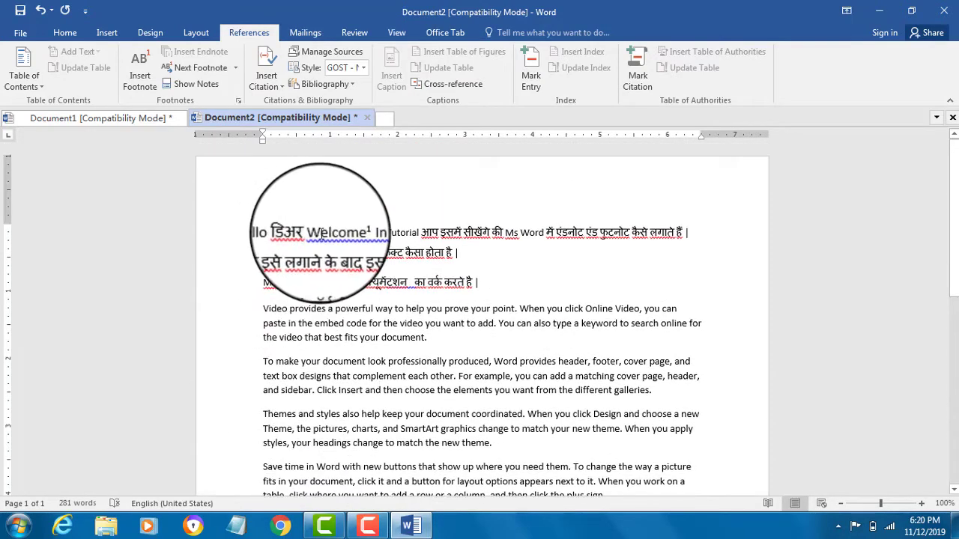
{"action": "scroll", "coordinate": [319, 353], "scroll_direction": "down", "scroll_amount": 2}
{"action": "scroll", "coordinate": [322, 363], "scroll_direction": "down", "scroll_amount": 3}
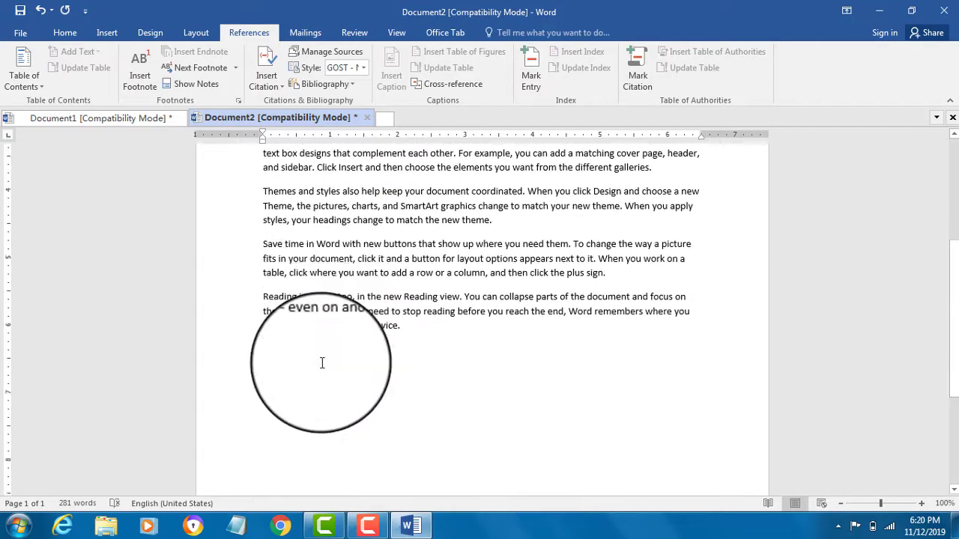
{"action": "scroll", "coordinate": [315, 382], "scroll_direction": "down", "scroll_amount": 4}
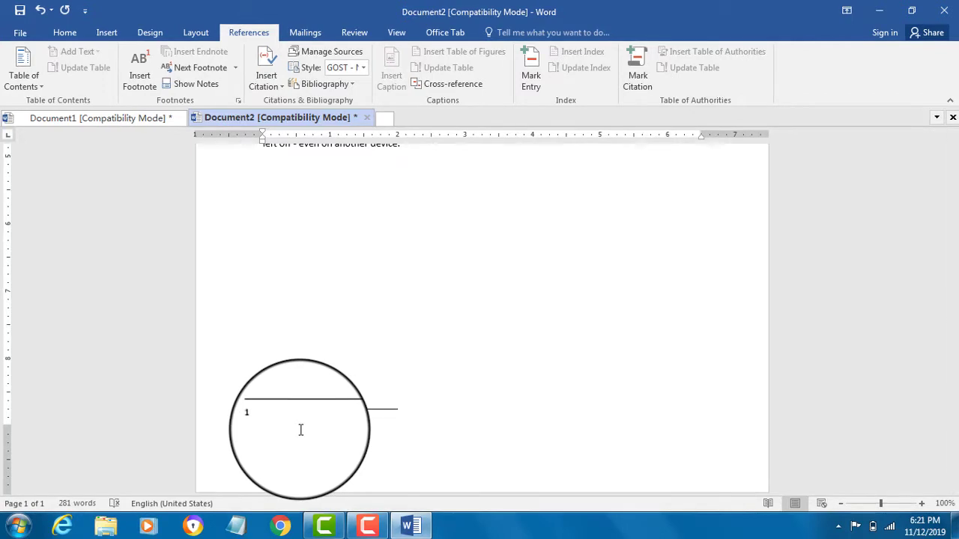
{"action": "type", "text": "Apka"}
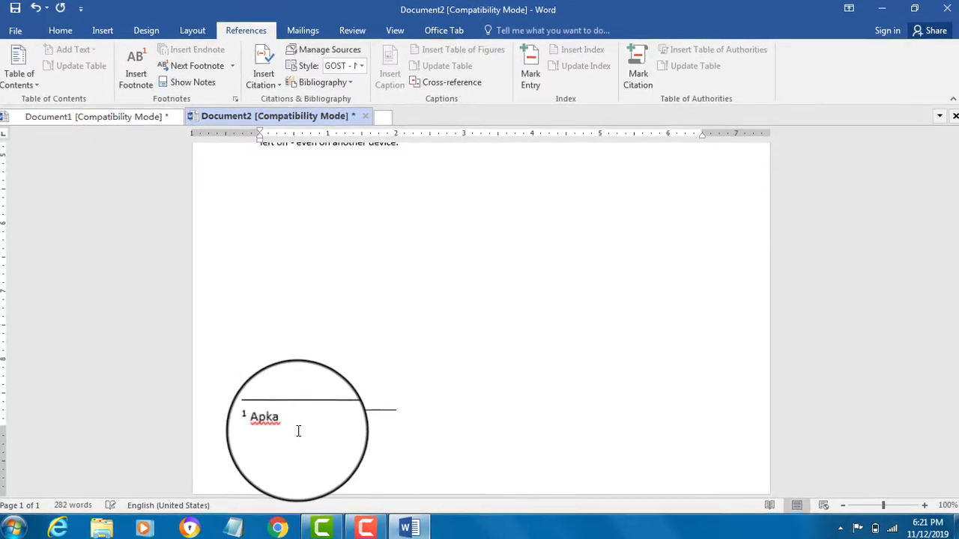
{"action": "type", "text": " swagat"}
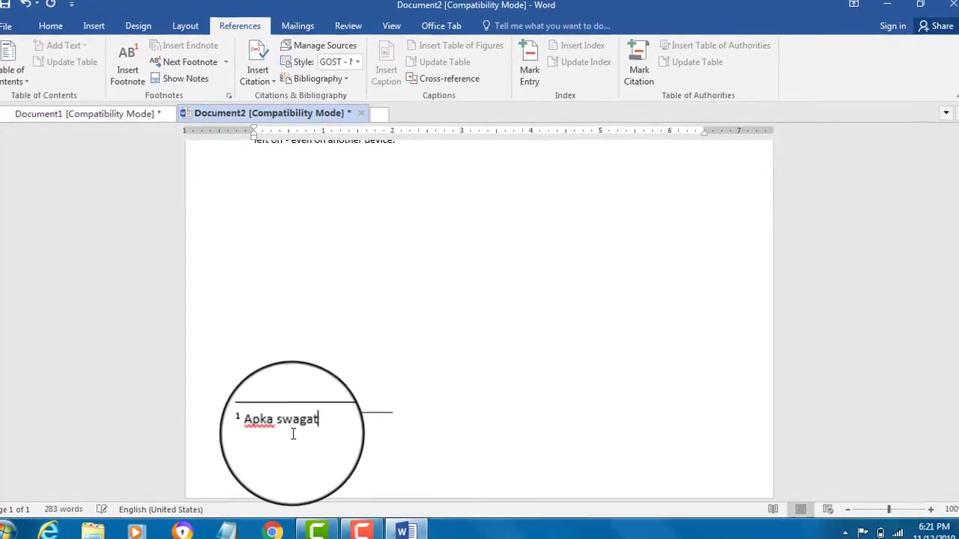
{"action": "type", "text": " hai "}
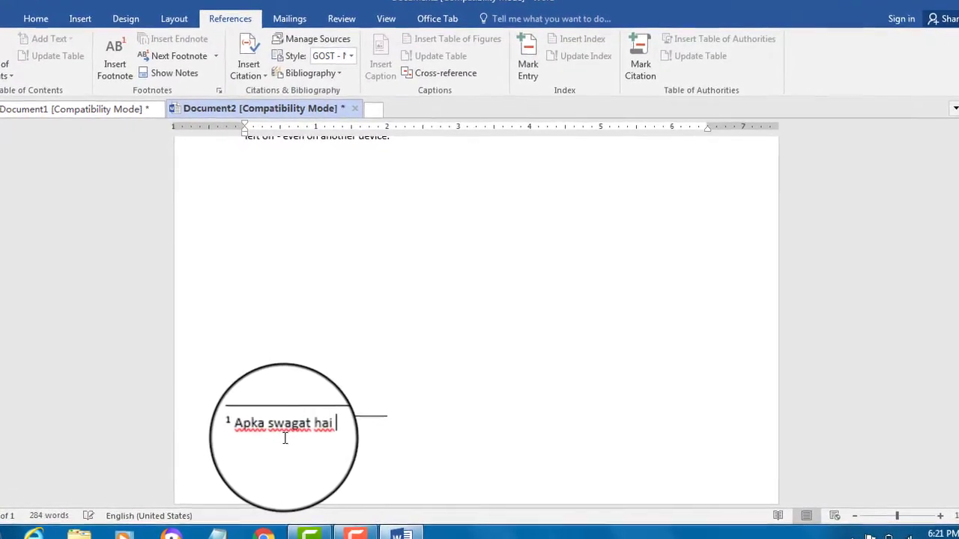
{"action": "type", "text": "is"}
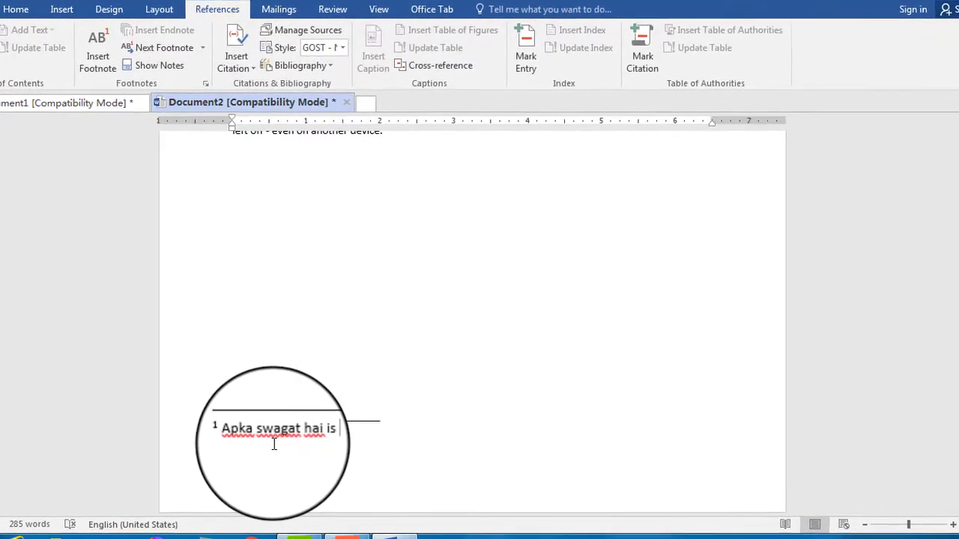
{"action": "type", "text": " t"}
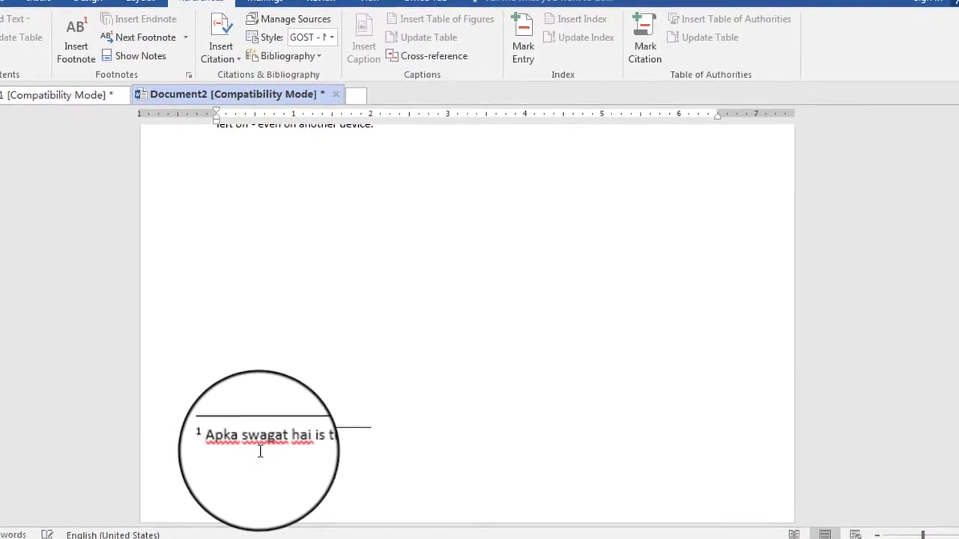
{"action": "type", "text": "me"}
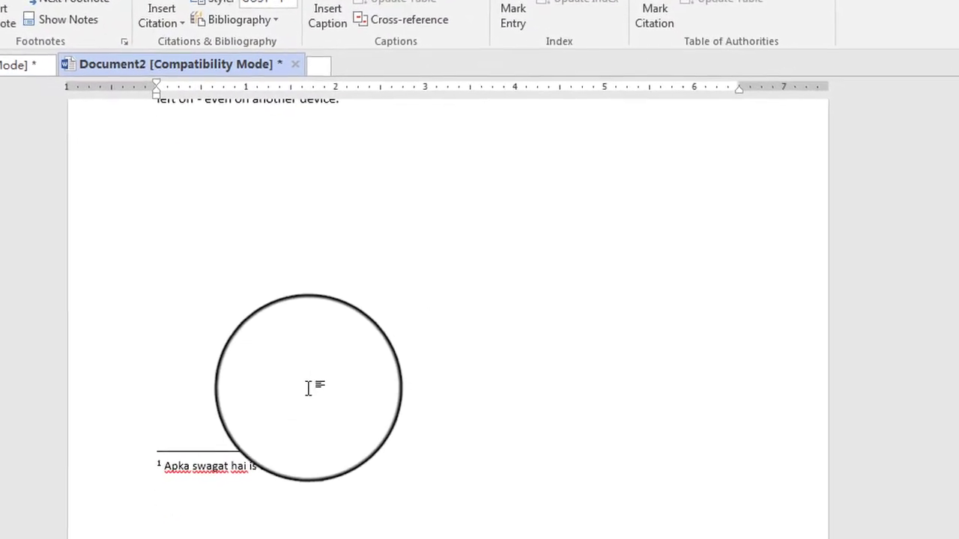
{"action": "scroll", "coordinate": [308, 388], "scroll_direction": "up", "scroll_amount": 10}
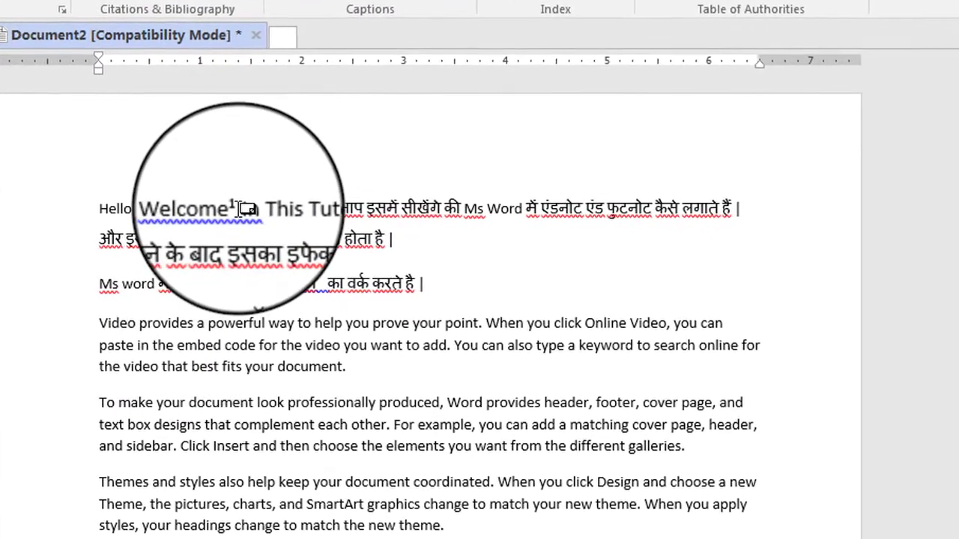
{"action": "mouse_move", "coordinate": [241, 207]}
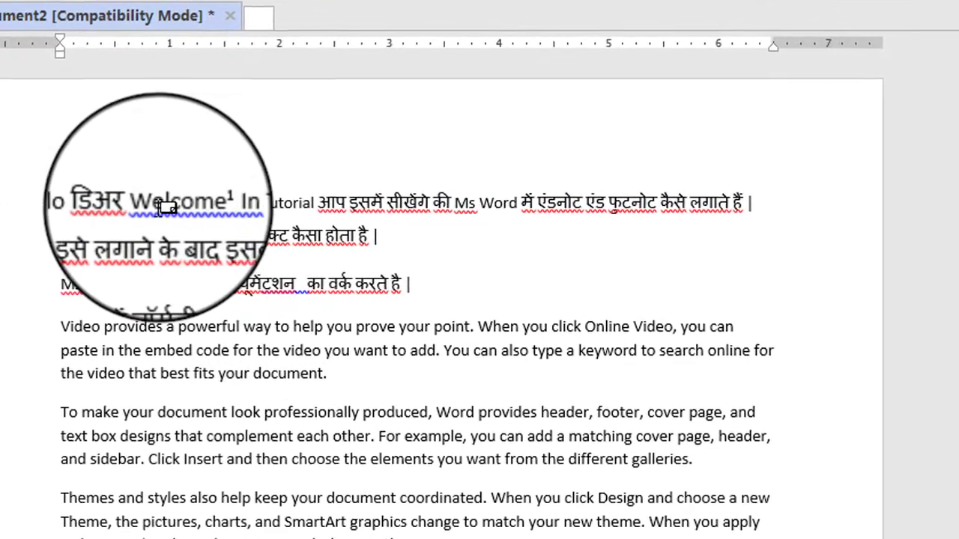
{"action": "mouse_move", "coordinate": [171, 207]}
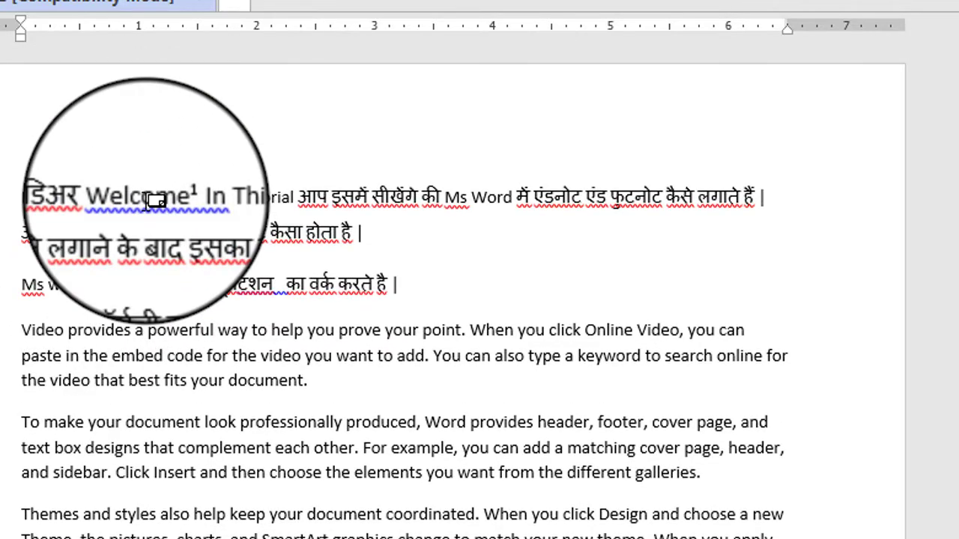
{"action": "double_click", "coordinate": [155, 201]}
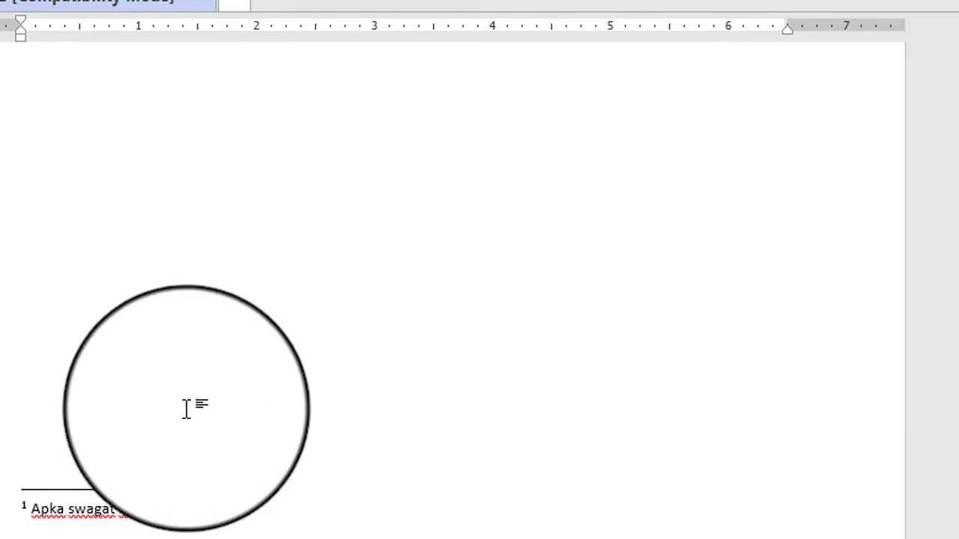
{"action": "scroll", "coordinate": [186, 408], "scroll_direction": "up", "scroll_amount": 10}
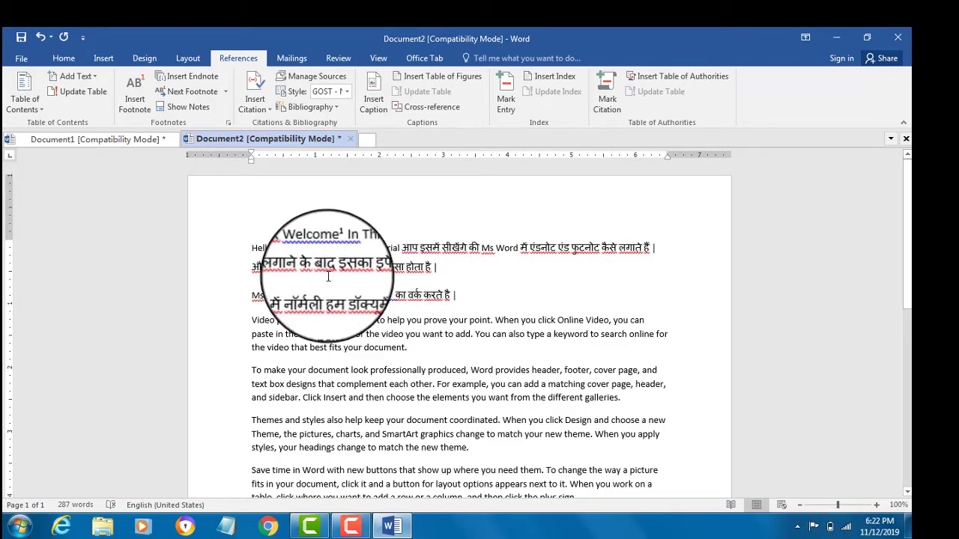
- Insert a second footnote right after the word फुटनोट in the first line
{"action": "left_click", "coordinate": [600, 247]}
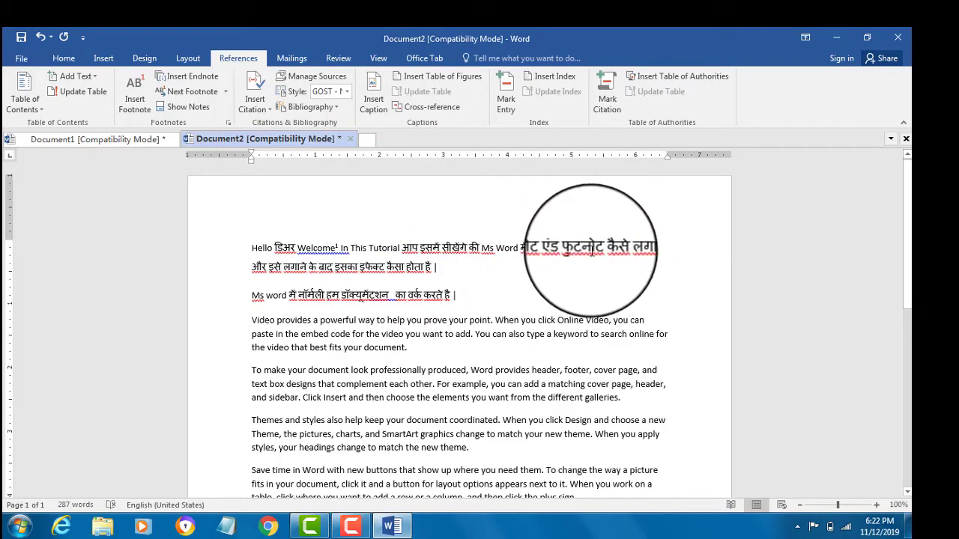
{"action": "left_click", "coordinate": [133, 106]}
{"action": "type", "text": "Endnote and Foote note"}
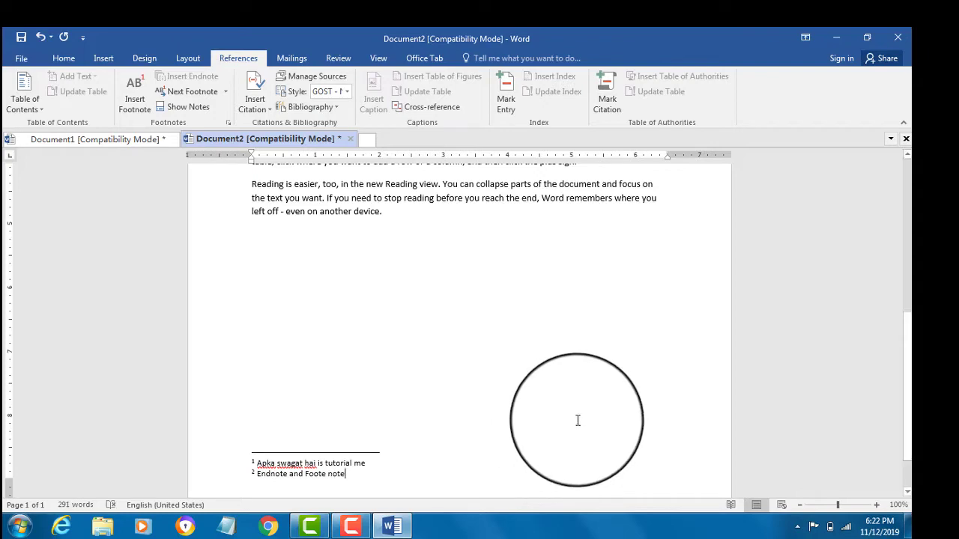
- Return to the body text after 'device.' and scroll through the footnotes back to the top
{"action": "left_click", "coordinate": [577, 210]}
{"action": "scroll", "coordinate": [596, 260], "scroll_direction": "up", "scroll_amount": 6}
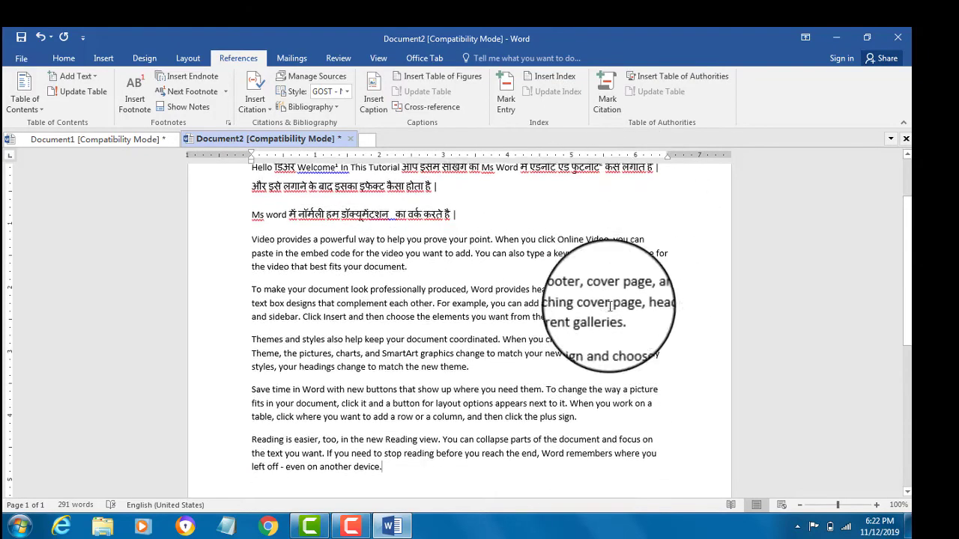
{"action": "scroll", "coordinate": [707, 235], "scroll_direction": "up", "scroll_amount": 2}
{"action": "scroll", "coordinate": [578, 214], "scroll_direction": "up", "scroll_amount": 2}
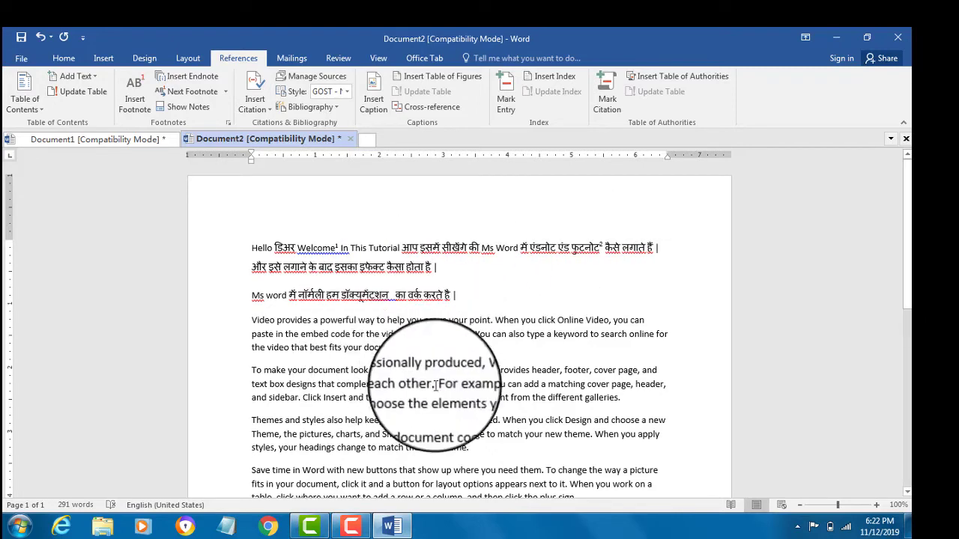
{"action": "scroll", "coordinate": [436, 389], "scroll_direction": "down", "scroll_amount": 3}
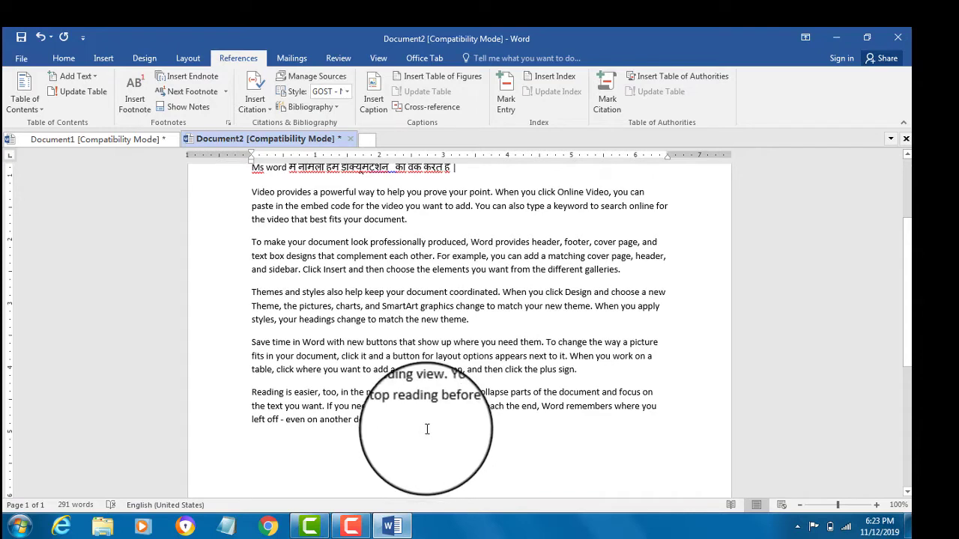
{"action": "scroll", "coordinate": [427, 430], "scroll_direction": "up", "scroll_amount": 3}
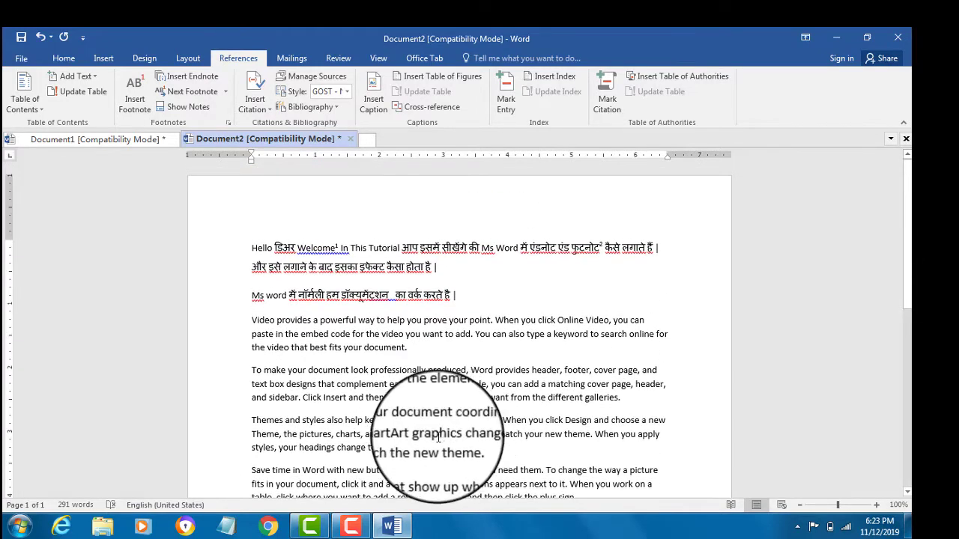
{"action": "scroll", "coordinate": [404, 420], "scroll_direction": "down", "scroll_amount": 3}
{"action": "scroll", "coordinate": [457, 359], "scroll_direction": "up", "scroll_amount": 3}
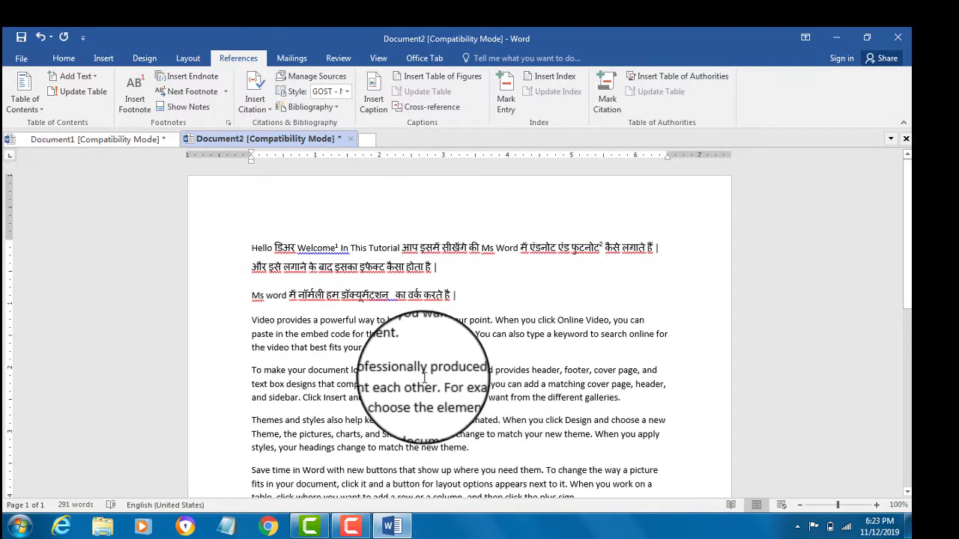
{"action": "scroll", "coordinate": [420, 375], "scroll_direction": "down", "scroll_amount": 2}
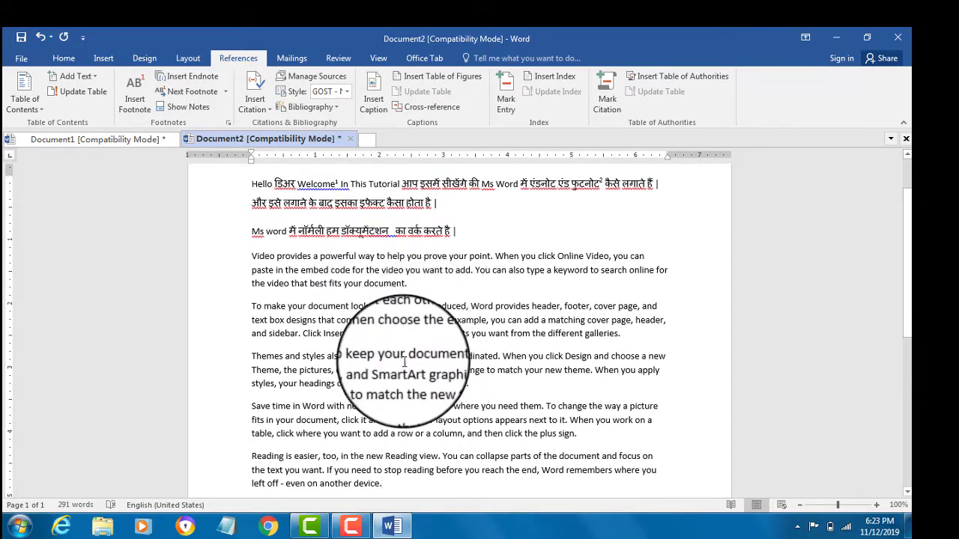
{"action": "scroll", "coordinate": [408, 450], "scroll_direction": "down", "scroll_amount": 3}
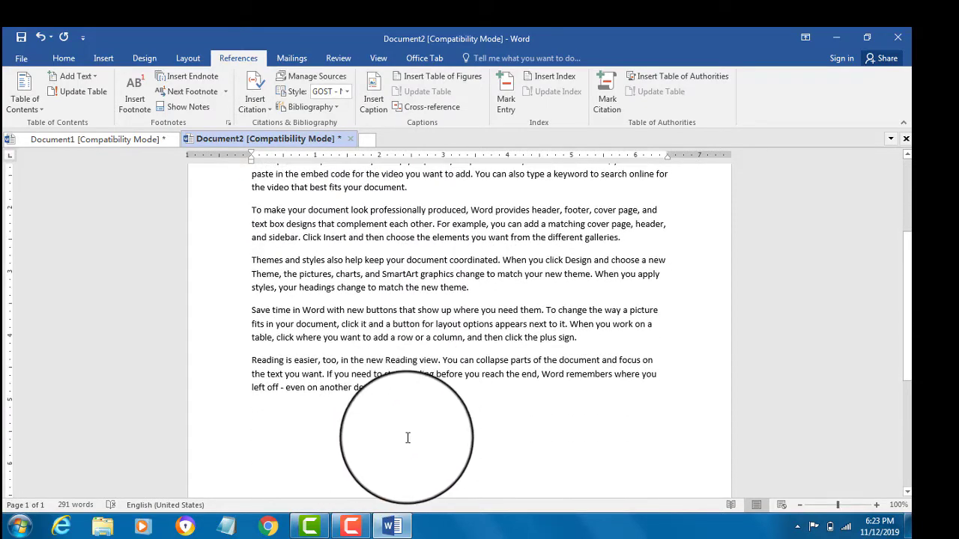
{"action": "scroll", "coordinate": [413, 407], "scroll_direction": "up", "scroll_amount": 2}
{"action": "scroll", "coordinate": [405, 368], "scroll_direction": "down", "scroll_amount": 6}
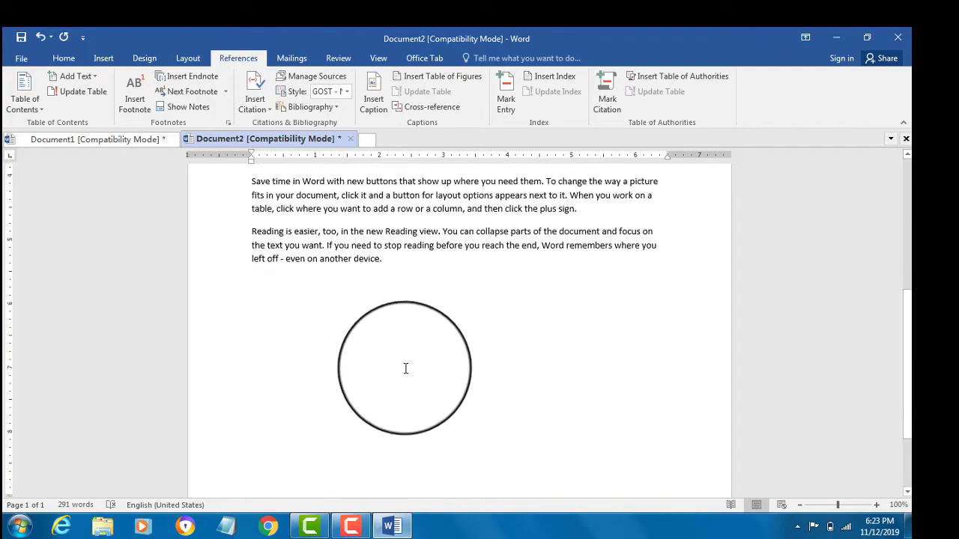
{"action": "scroll", "coordinate": [344, 418], "scroll_direction": "down", "scroll_amount": 5}
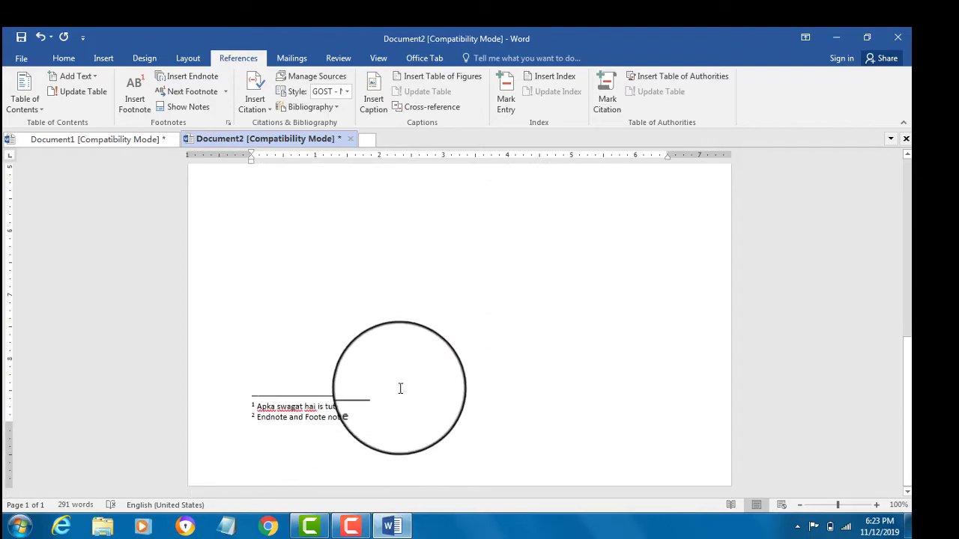
{"action": "scroll", "coordinate": [398, 397], "scroll_direction": "up", "scroll_amount": 10}
{"action": "scroll", "coordinate": [405, 382], "scroll_direction": "up", "scroll_amount": 1}
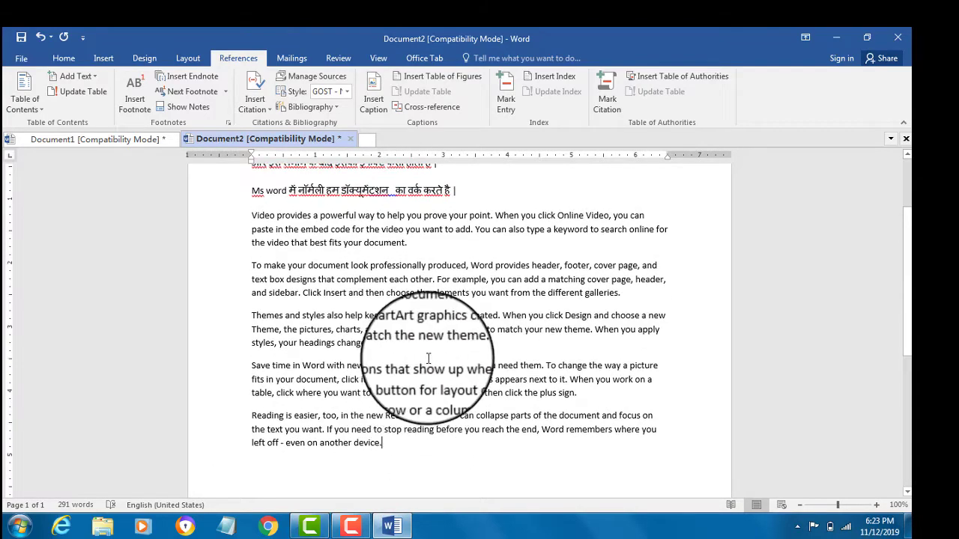
{"action": "scroll", "coordinate": [407, 352], "scroll_direction": "up", "scroll_amount": 3}
{"action": "scroll", "coordinate": [416, 363], "scroll_direction": "down", "scroll_amount": 5}
{"action": "scroll", "coordinate": [405, 382], "scroll_direction": "down", "scroll_amount": 1}
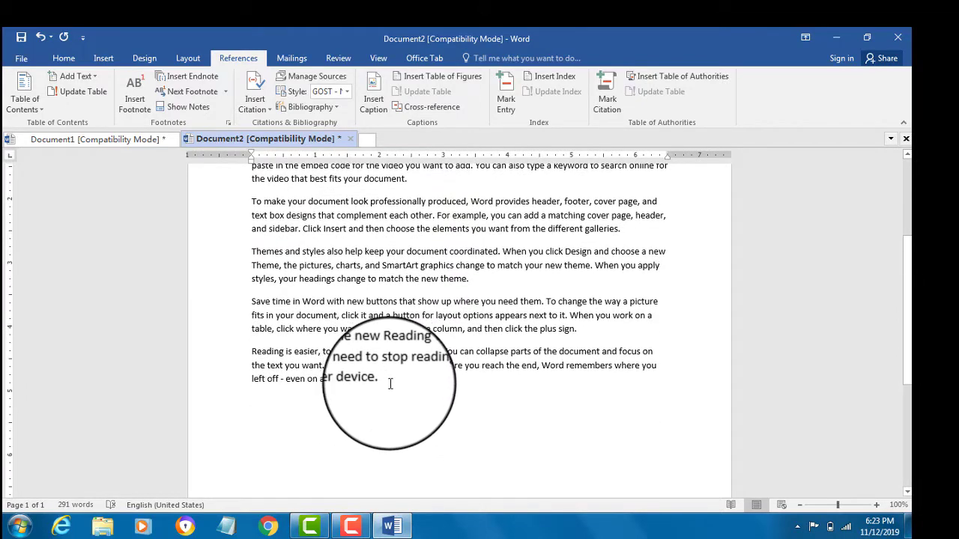
{"action": "scroll", "coordinate": [389, 367], "scroll_direction": "up", "scroll_amount": 10}
{"action": "scroll", "coordinate": [378, 405], "scroll_direction": "down", "scroll_amount": 1}
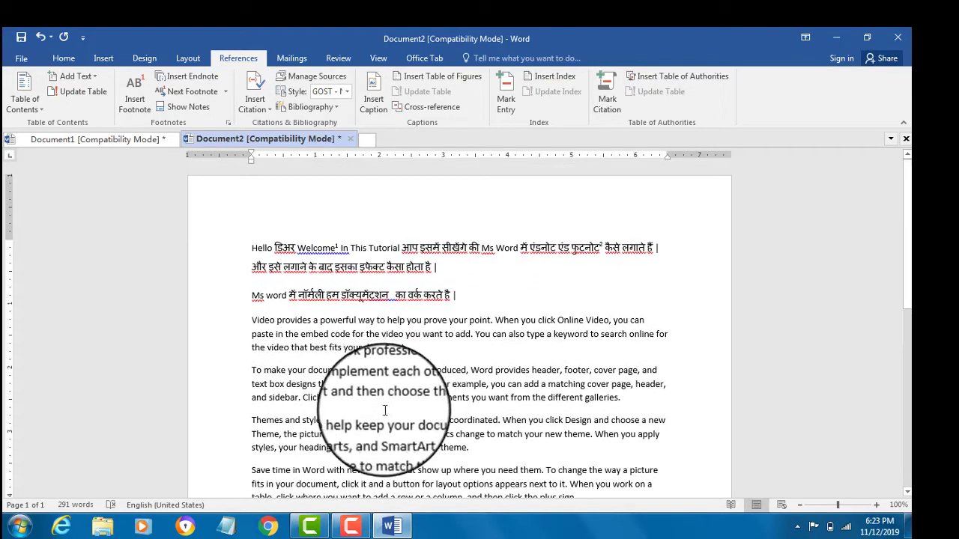
{"action": "scroll", "coordinate": [385, 385], "scroll_direction": "down", "scroll_amount": 10}
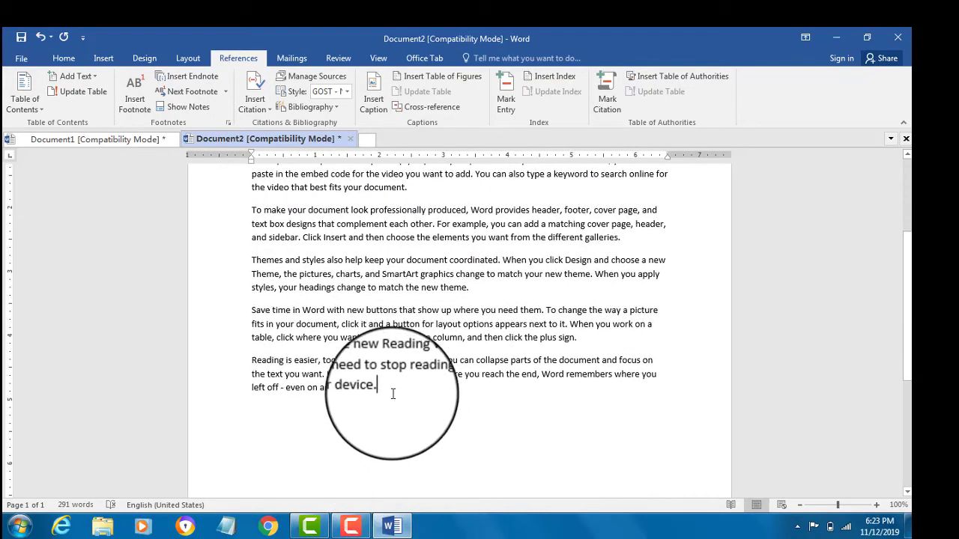
{"action": "scroll", "coordinate": [381, 417], "scroll_direction": "down", "scroll_amount": 3}
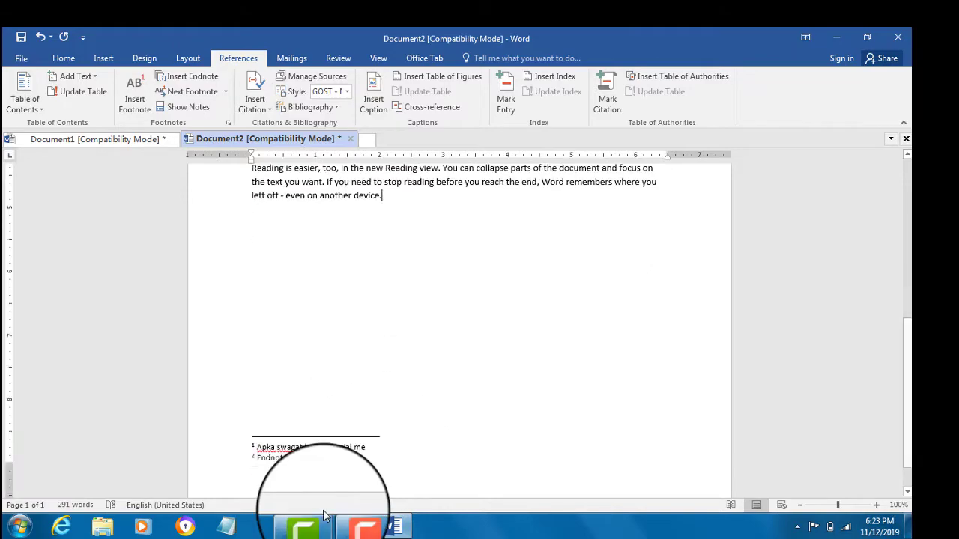
{"action": "scroll", "coordinate": [379, 405], "scroll_direction": "up", "scroll_amount": 8}
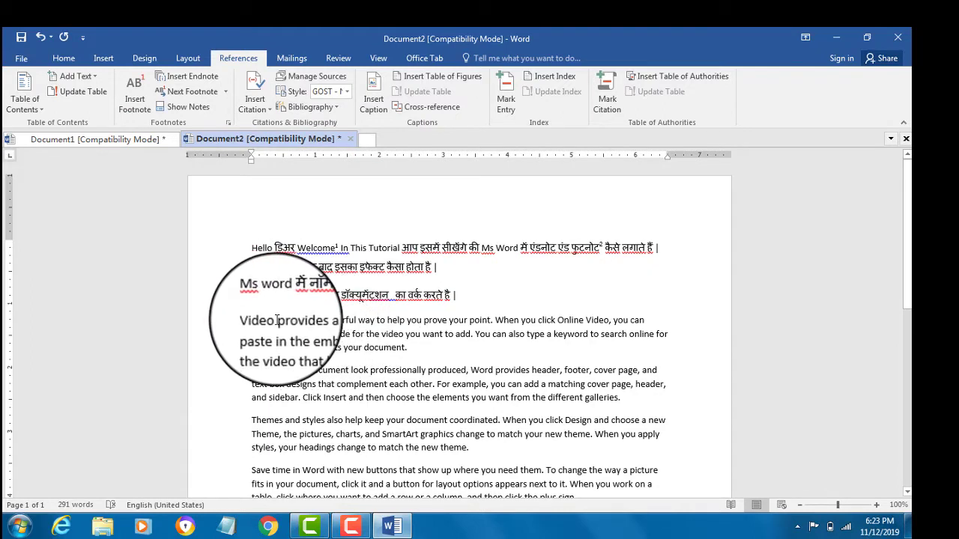
- Add an endnote after 'Video' reading 'This video is very Valuable', then return to the body
{"action": "left_click", "coordinate": [180, 76]}
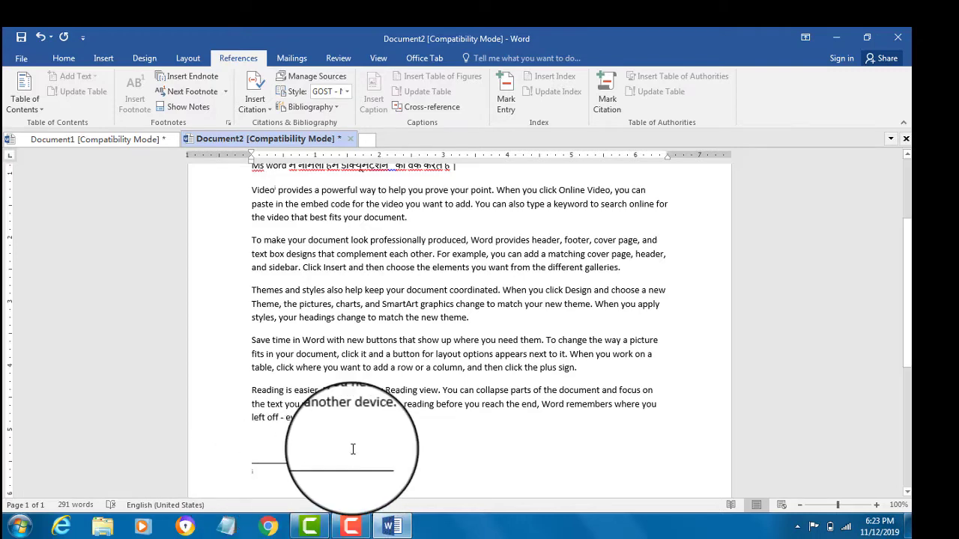
{"action": "scroll", "coordinate": [285, 431], "scroll_direction": "up", "scroll_amount": 3}
{"action": "scroll", "coordinate": [113, 375], "scroll_direction": "down", "scroll_amount": 4}
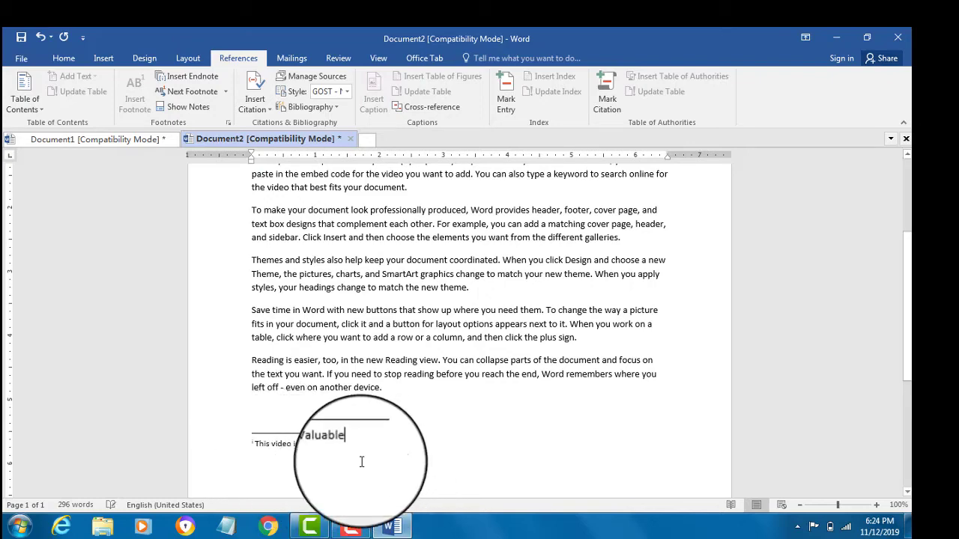
{"action": "left_click", "coordinate": [444, 275]}
{"action": "scroll", "coordinate": [448, 315], "scroll_direction": "up", "scroll_amount": 5}
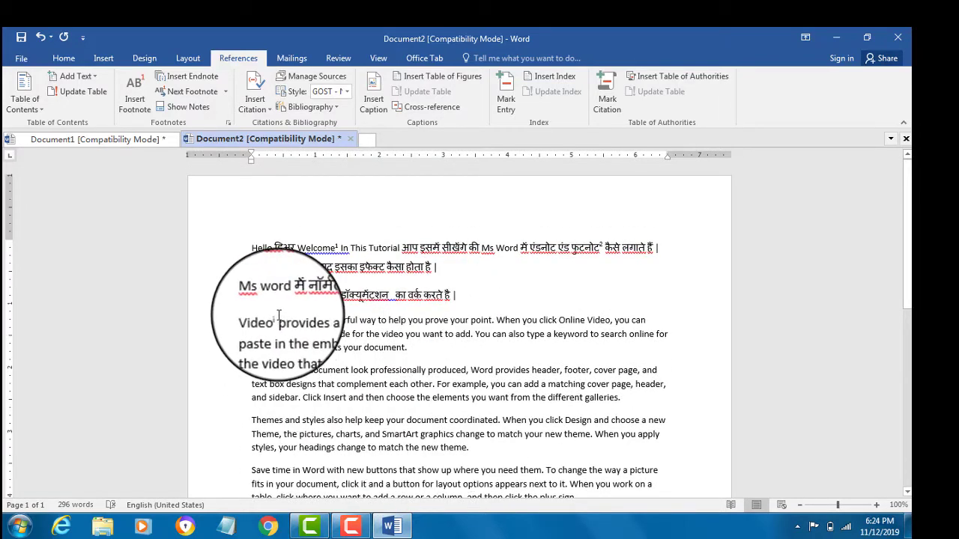
{"action": "mouse_move", "coordinate": [276, 319]}
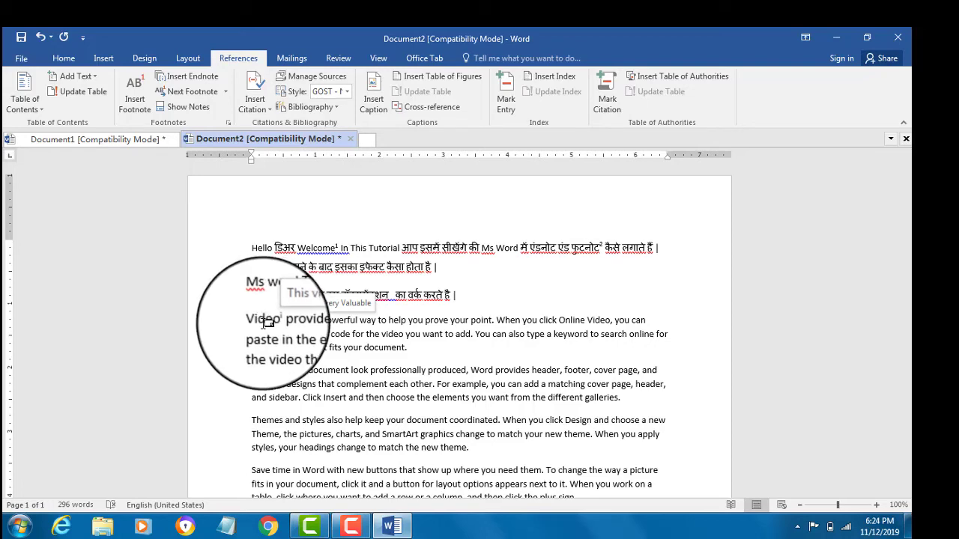
{"action": "scroll", "coordinate": [267, 329], "scroll_direction": "down", "scroll_amount": 4}
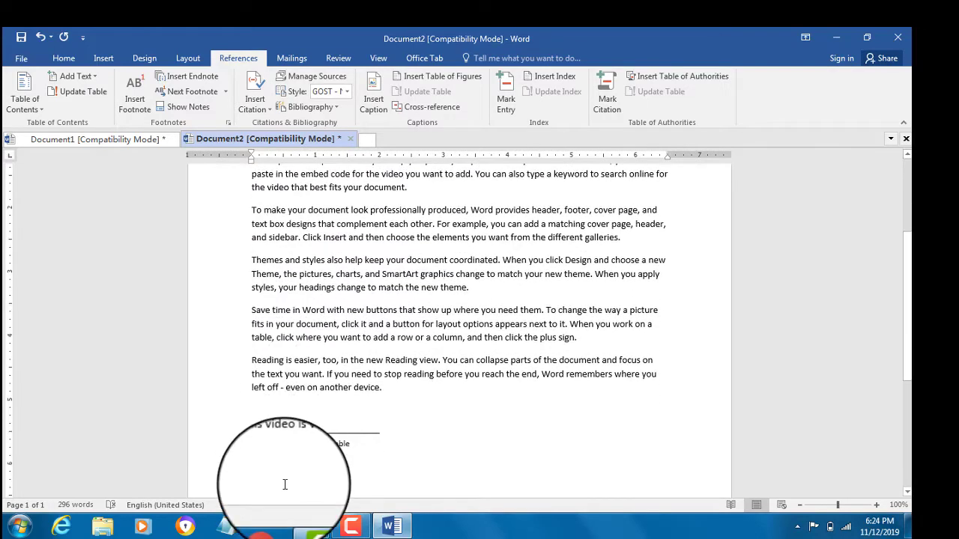
{"action": "scroll", "coordinate": [315, 396], "scroll_direction": "down", "scroll_amount": 4}
{"action": "scroll", "coordinate": [310, 392], "scroll_direction": "down", "scroll_amount": 2}
{"action": "scroll", "coordinate": [274, 287], "scroll_direction": "up", "scroll_amount": 1}
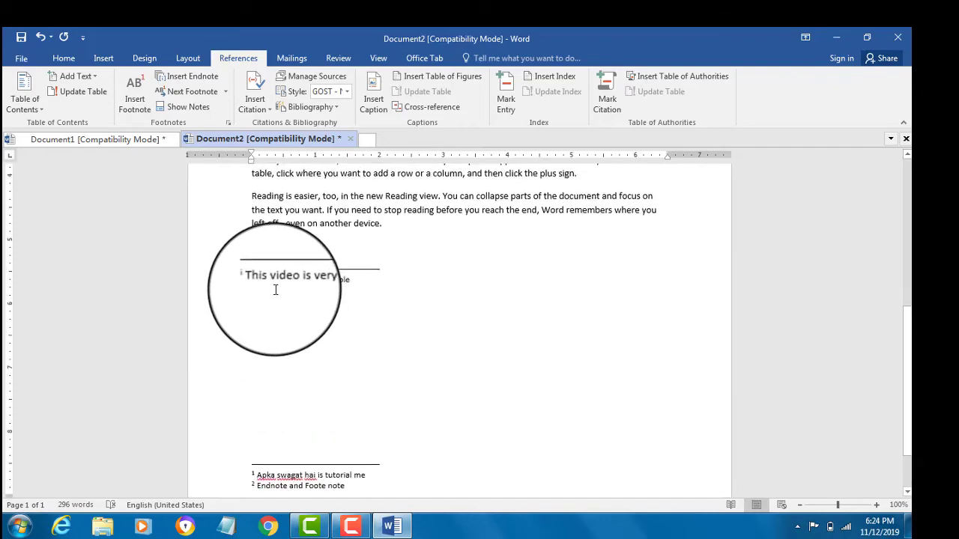
{"action": "scroll", "coordinate": [286, 333], "scroll_direction": "down", "scroll_amount": 2}
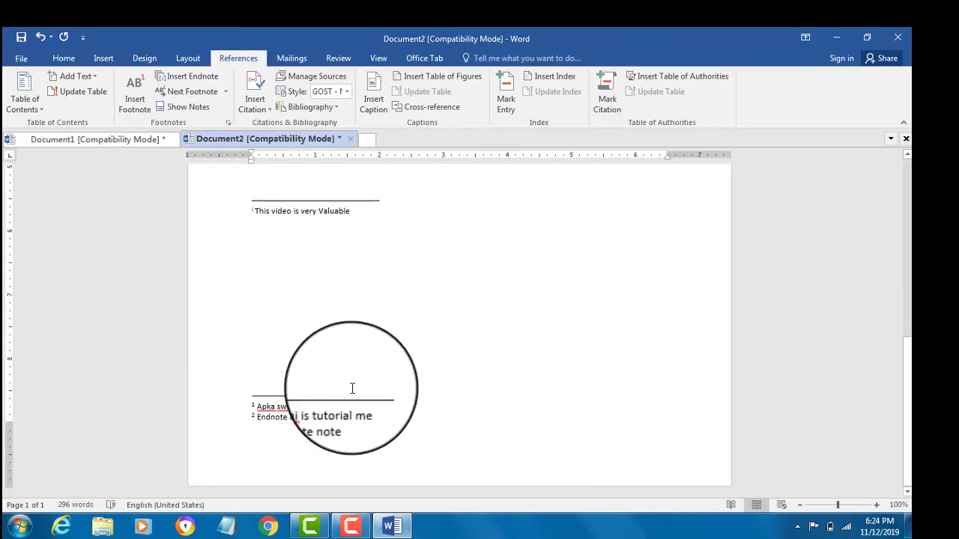
{"action": "scroll", "coordinate": [322, 393], "scroll_direction": "up", "scroll_amount": 3}
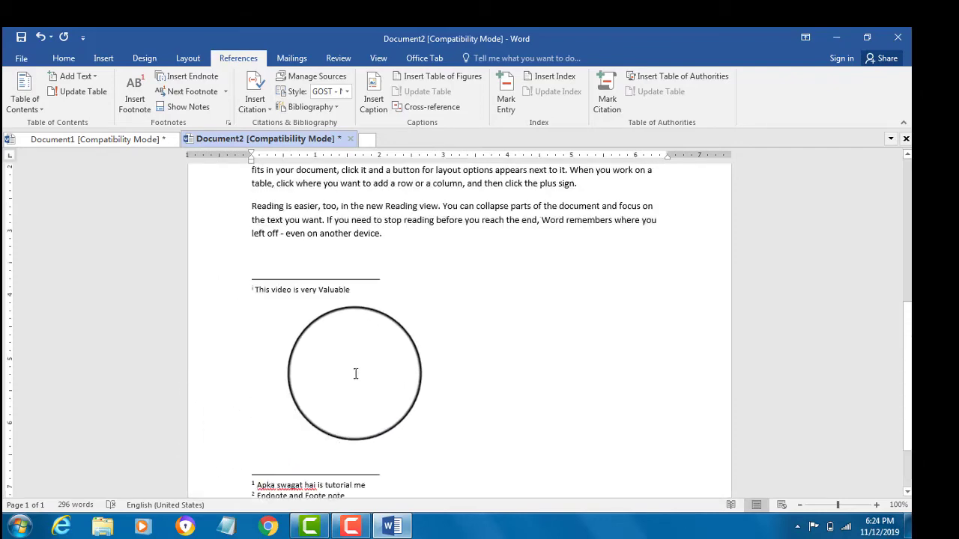
{"action": "scroll", "coordinate": [292, 389], "scroll_direction": "up", "scroll_amount": 5}
{"action": "scroll", "coordinate": [348, 310], "scroll_direction": "up", "scroll_amount": 2}
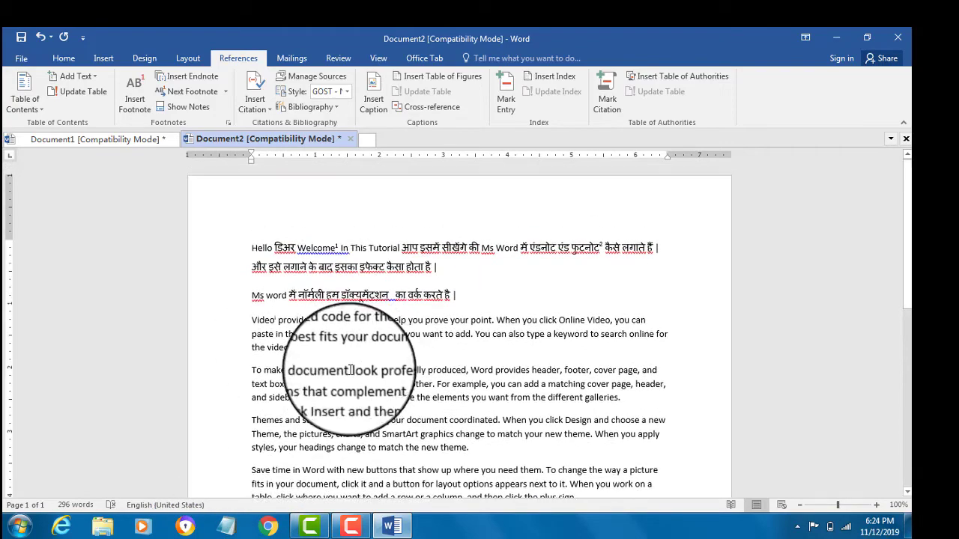
{"action": "scroll", "coordinate": [480, 366], "scroll_direction": "down", "scroll_amount": 4}
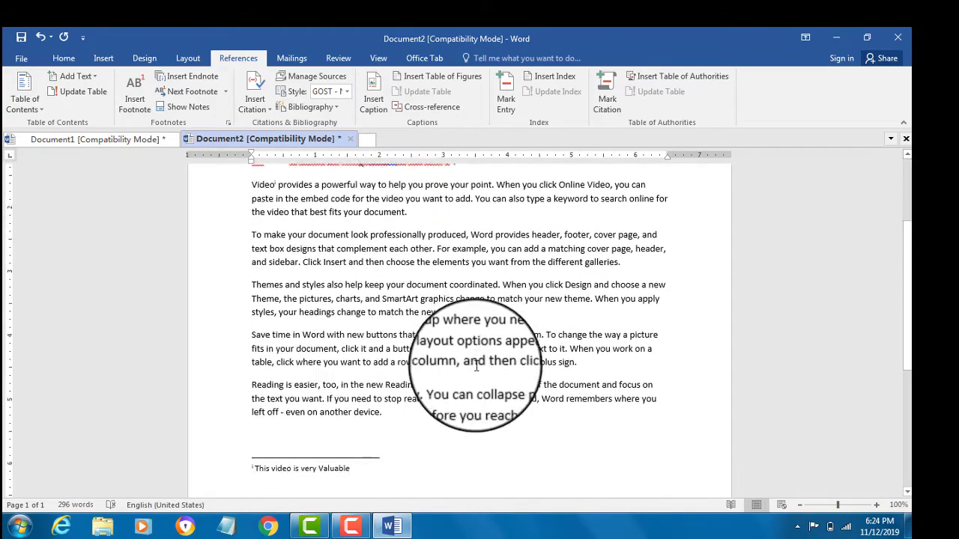
{"action": "scroll", "coordinate": [300, 367], "scroll_direction": "down", "scroll_amount": 1}
{"action": "scroll", "coordinate": [420, 371], "scroll_direction": "down", "scroll_amount": 4}
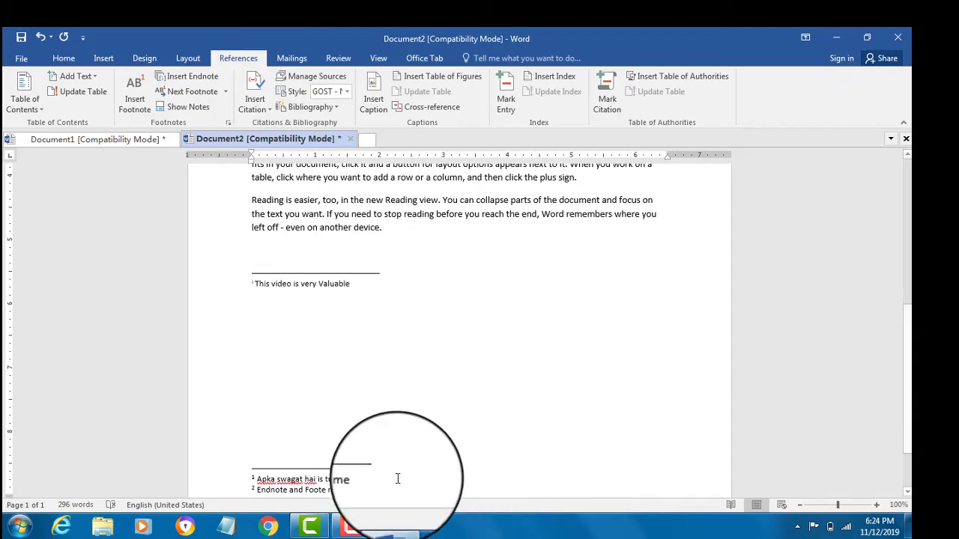
{"action": "scroll", "coordinate": [356, 488], "scroll_direction": "down", "scroll_amount": 1}
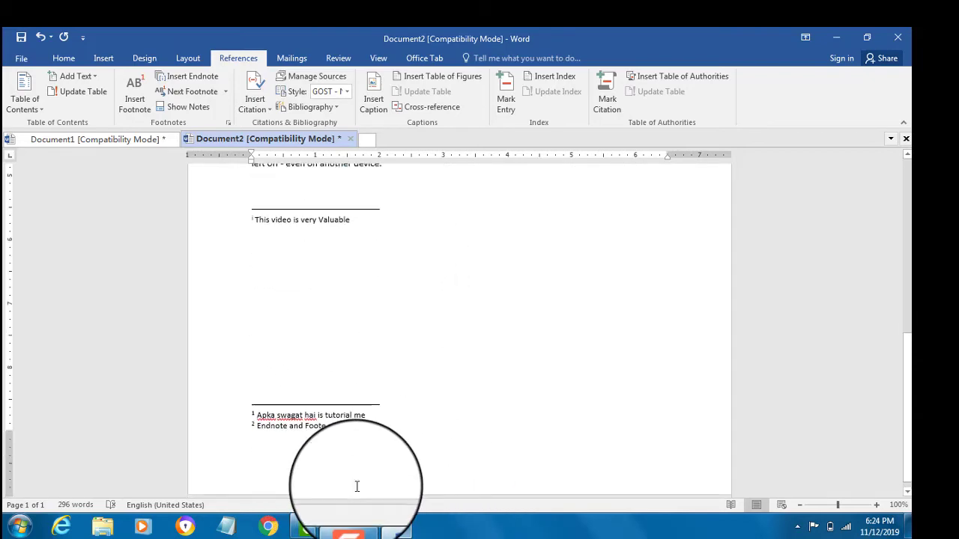
{"action": "scroll", "coordinate": [364, 489], "scroll_direction": "up", "scroll_amount": 4}
{"action": "scroll", "coordinate": [383, 442], "scroll_direction": "up", "scroll_amount": 5}
{"action": "scroll", "coordinate": [354, 276], "scroll_direction": "up", "scroll_amount": 2}
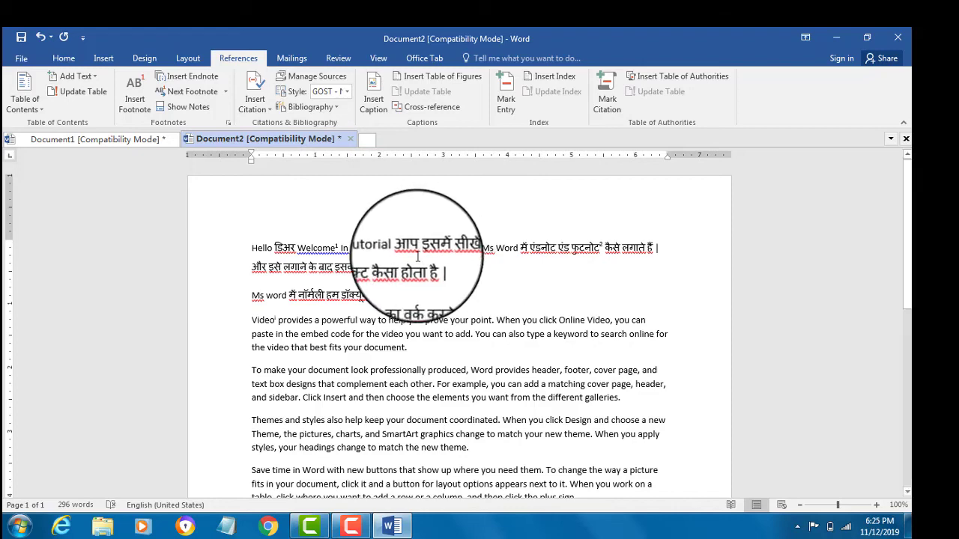
{"action": "scroll", "coordinate": [322, 359], "scroll_direction": "down", "scroll_amount": 5}
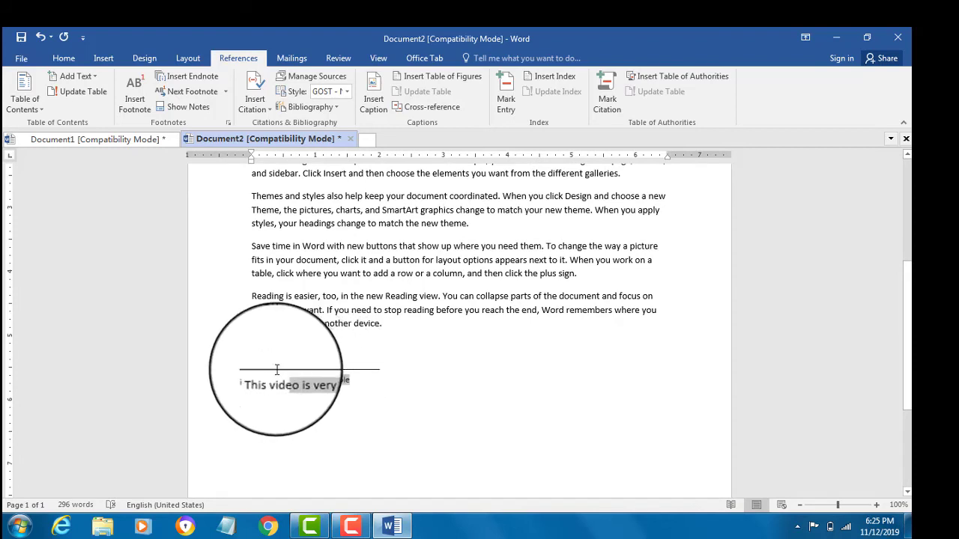
- Select the endnote 'This video is very Valuable' and give it a larger font size
{"action": "triple_click", "coordinate": [262, 379]}
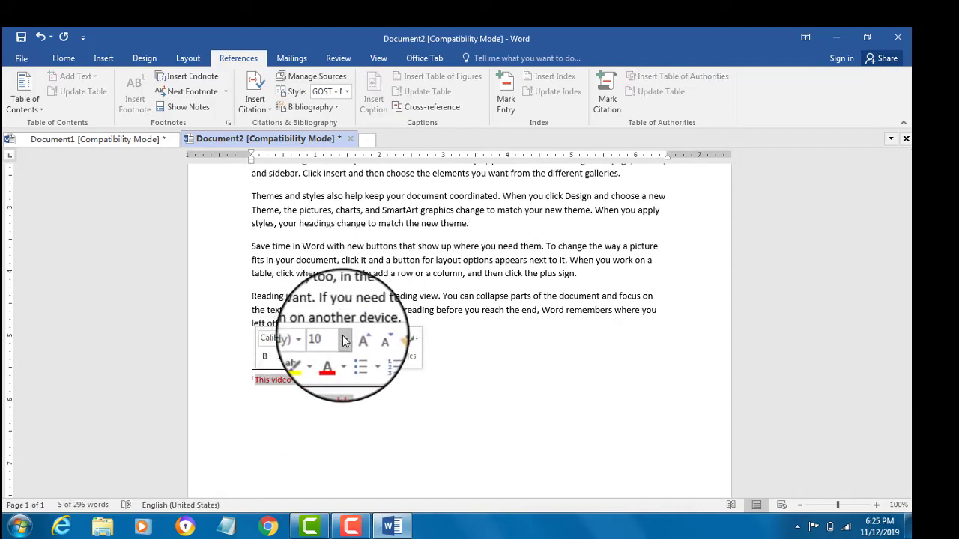
{"action": "left_click", "coordinate": [341, 331]}
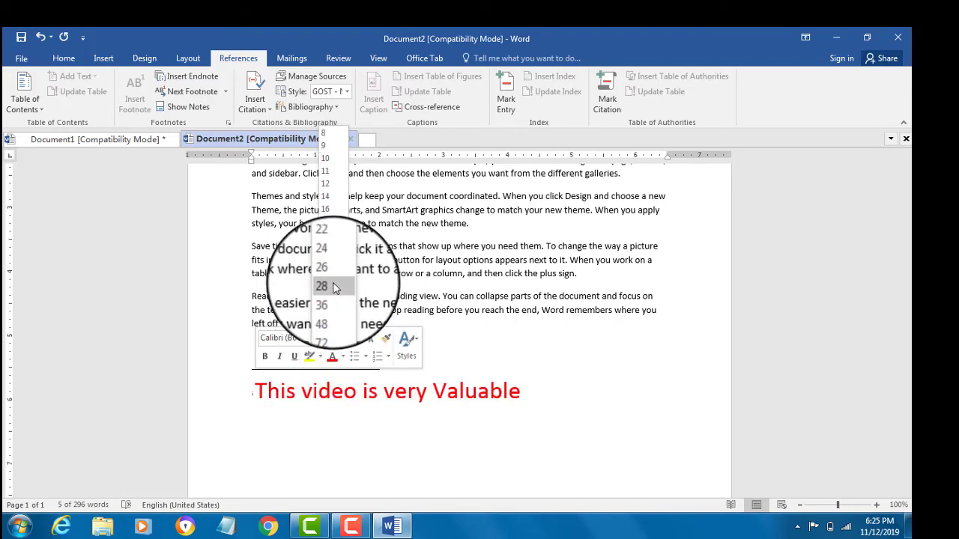
{"action": "left_click", "coordinate": [328, 200]}
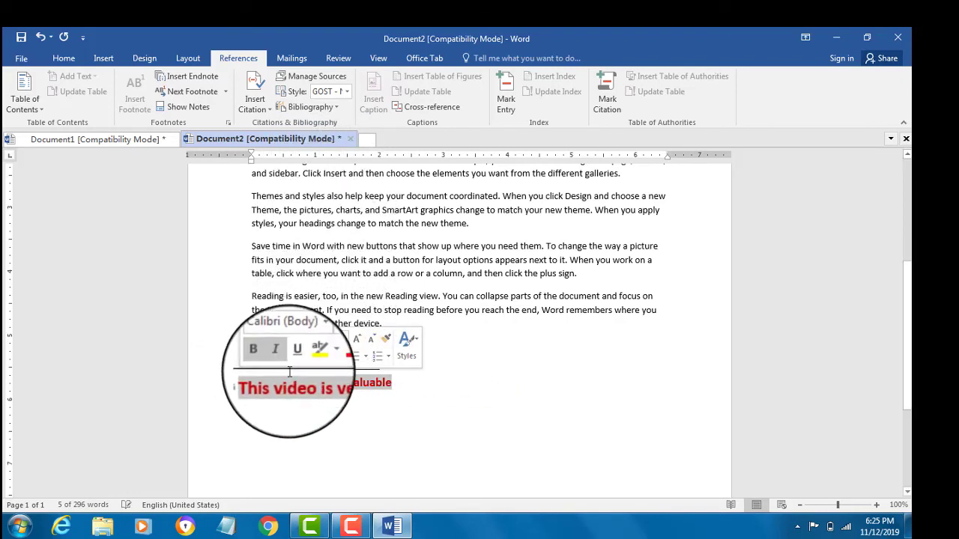
{"action": "left_click", "coordinate": [409, 398]}
{"action": "scroll", "coordinate": [271, 413], "scroll_direction": "up", "scroll_amount": 1}
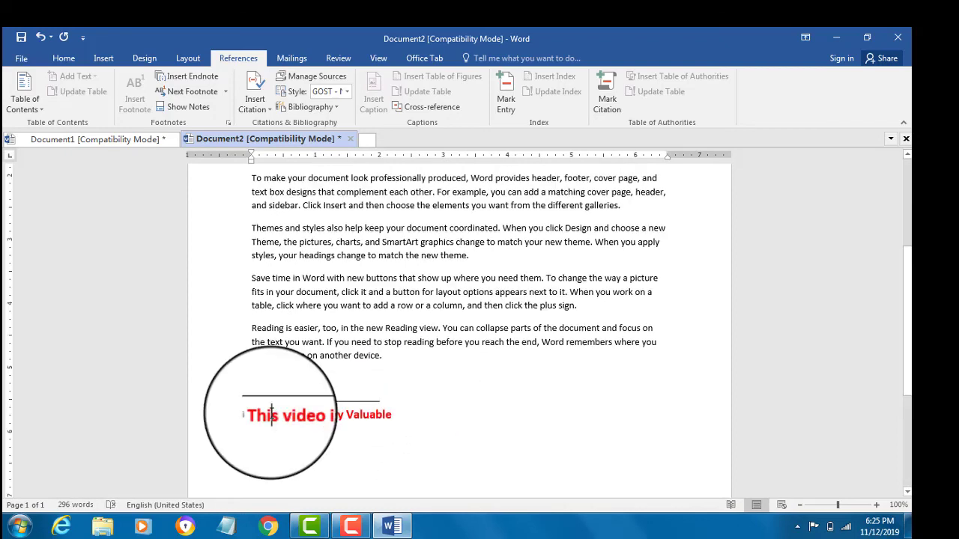
{"action": "scroll", "coordinate": [225, 213], "scroll_direction": "up", "scroll_amount": 5}
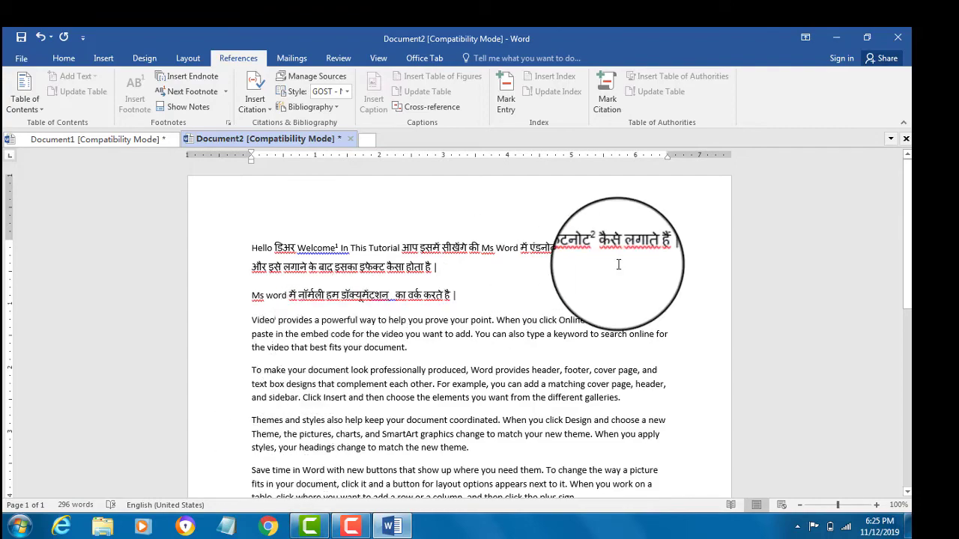
{"action": "scroll", "coordinate": [619, 265], "scroll_direction": "down", "scroll_amount": 2}
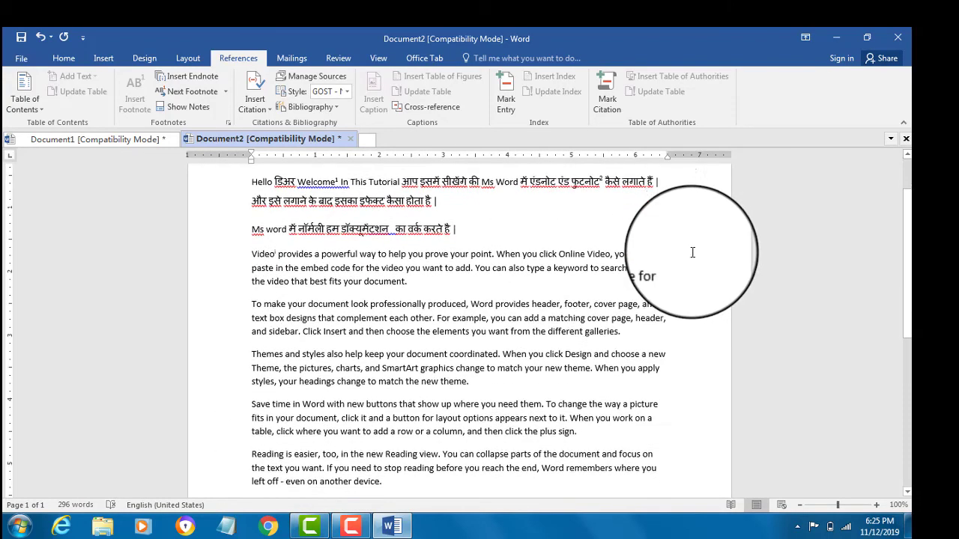
{"action": "scroll", "coordinate": [599, 284], "scroll_direction": "down", "scroll_amount": 2}
{"action": "scroll", "coordinate": [535, 300], "scroll_direction": "down", "scroll_amount": 3}
{"action": "scroll", "coordinate": [568, 410], "scroll_direction": "up", "scroll_amount": 2}
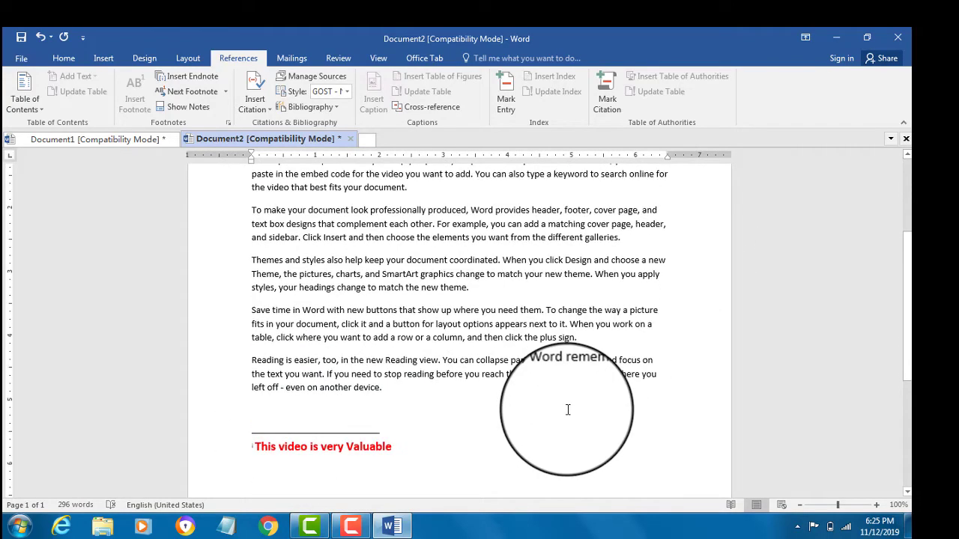
{"action": "scroll", "coordinate": [562, 374], "scroll_direction": "up", "scroll_amount": 4}
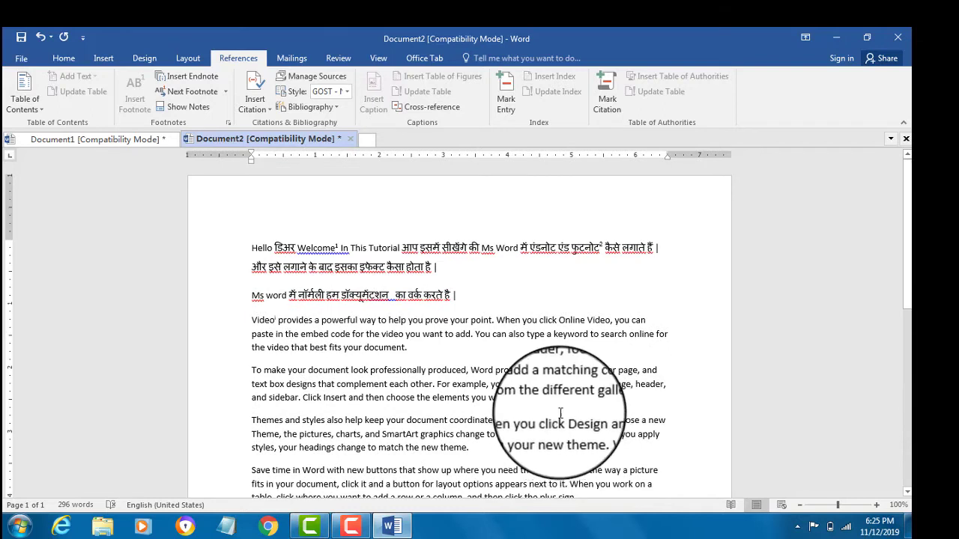